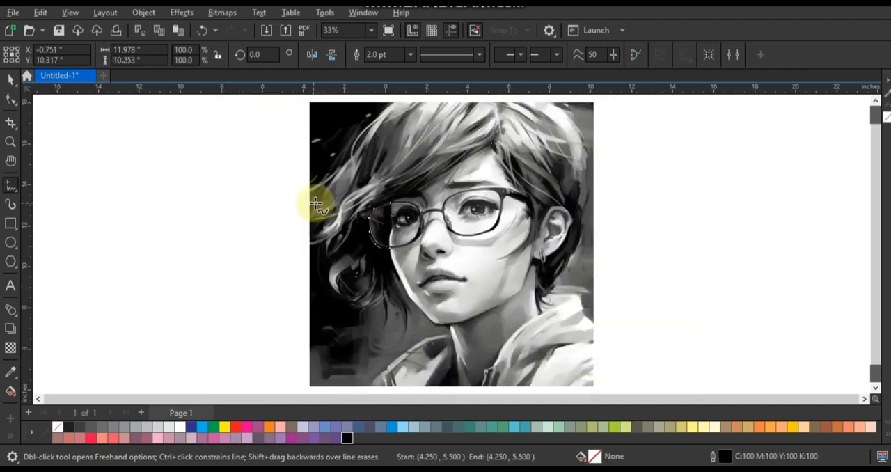
Set the traced hair curve's outline width to 8.0 pt and its outline colour to red
click(11, 147)
drag(288, 123, 596, 355)
click(9, 81)
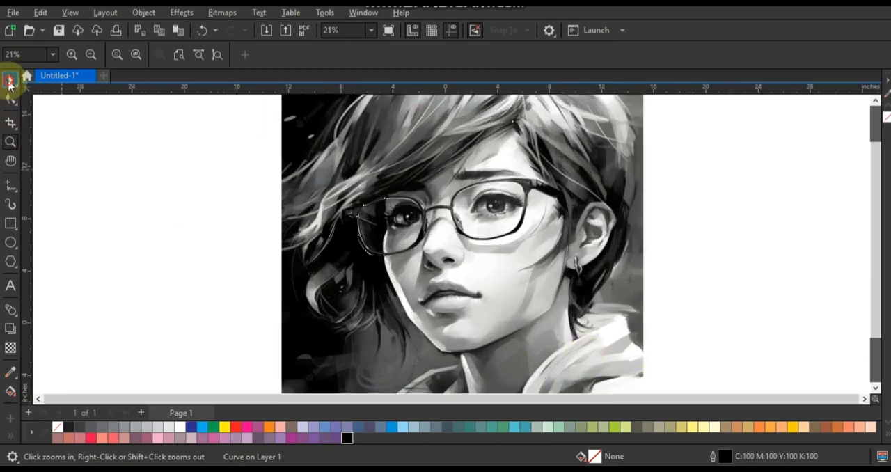
click(410, 55)
click(399, 156)
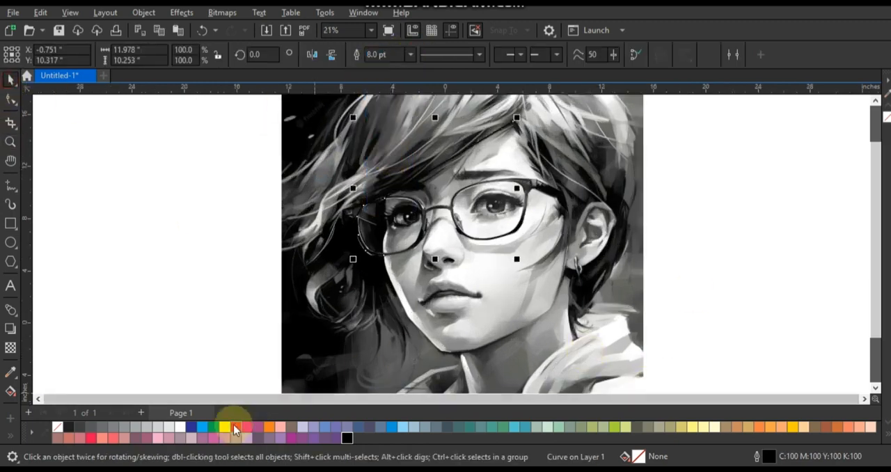
right_click(235, 430)
click(284, 249)
Continue the freehand hair outline from the glasses down the cheek and around the pointed strands hanging beside the jaw
click(10, 143)
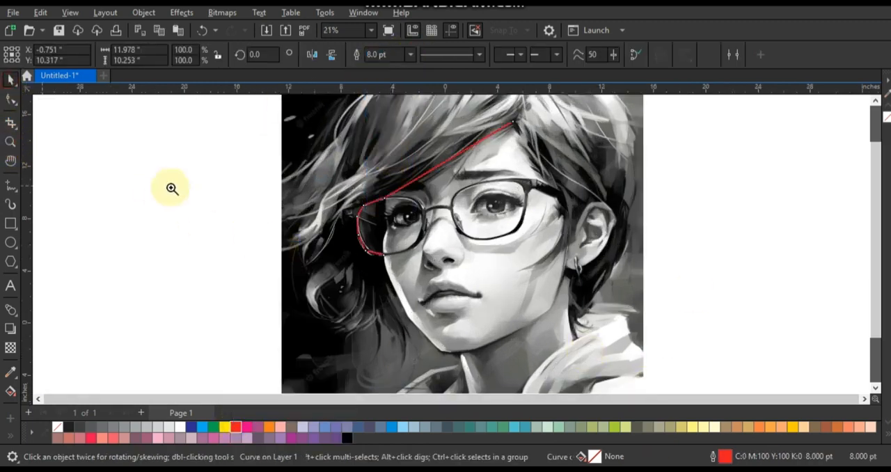
key(F4)
drag(211, 186, 573, 364)
click(11, 185)
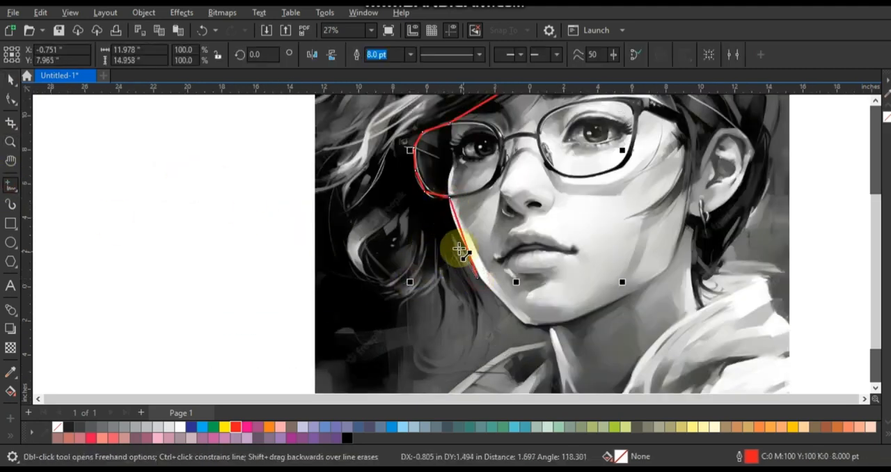
double_click(484, 304)
double_click(466, 351)
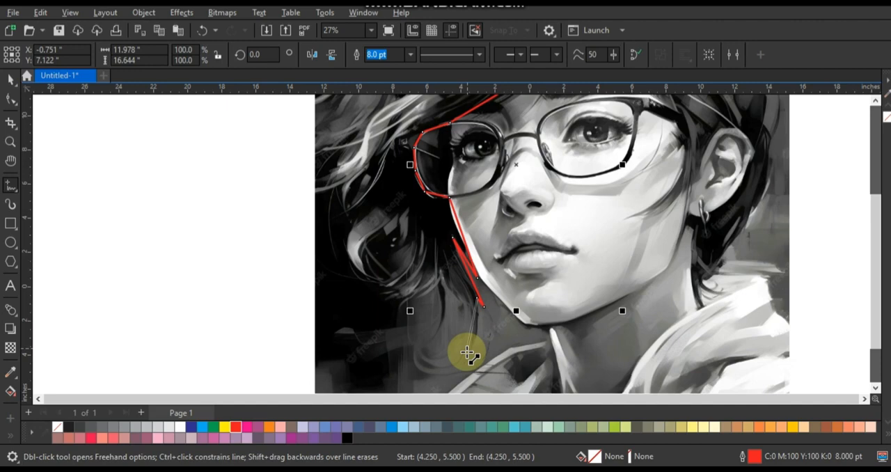
double_click(444, 270)
double_click(432, 331)
double_click(440, 276)
double_click(402, 299)
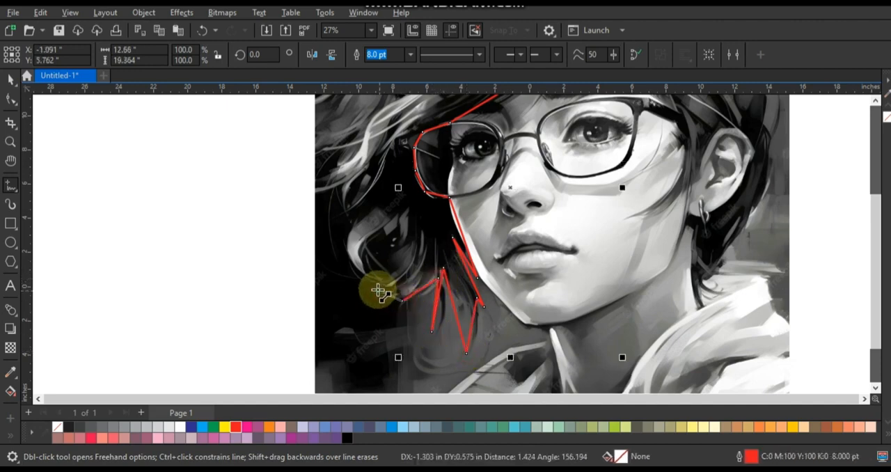
Extend the hair outline around the curl beside the face and up to the image's outer edge
double_click(375, 288)
double_click(394, 222)
double_click(365, 268)
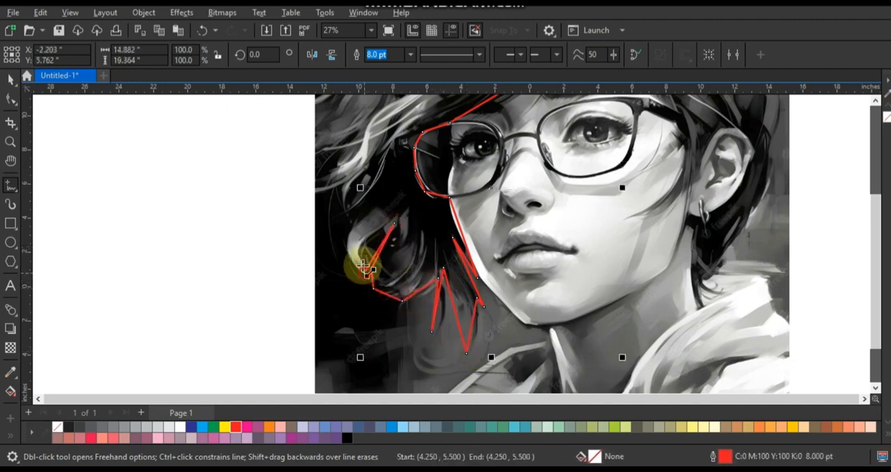
double_click(355, 223)
double_click(319, 118)
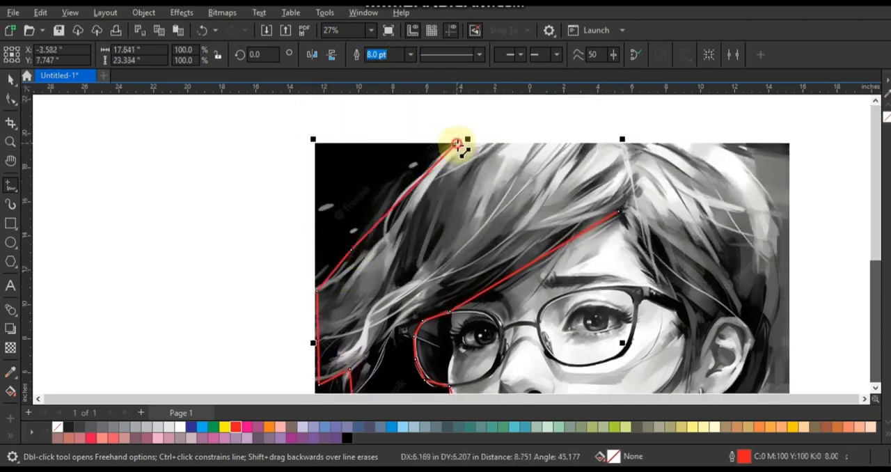
Extend the hair outline across the top of the head and down the outer side of the hair behind the ear
double_click(722, 144)
double_click(777, 265)
double_click(769, 327)
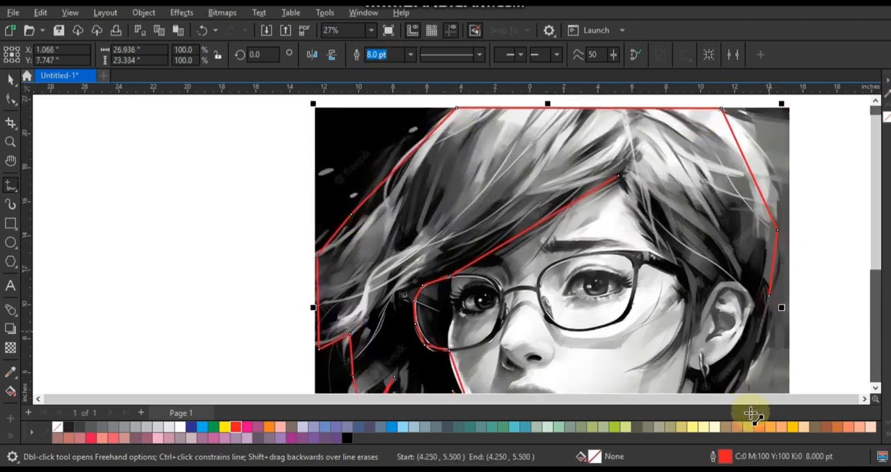
double_click(749, 284)
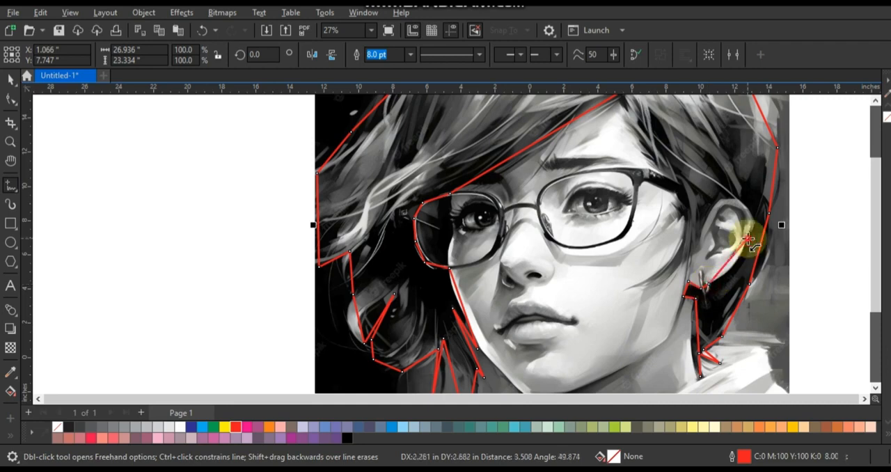
Trace around the ear and the temple strands, closing the hair outline at the parting above the forehead
double_click(747, 239)
double_click(725, 201)
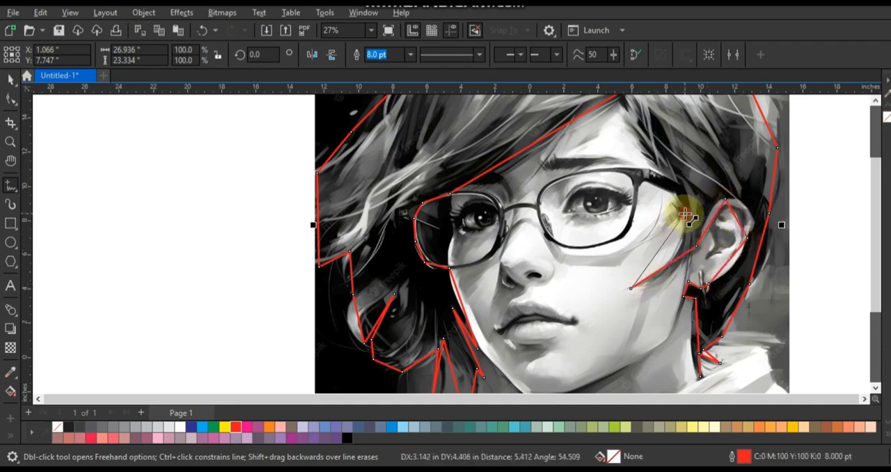
click(618, 132)
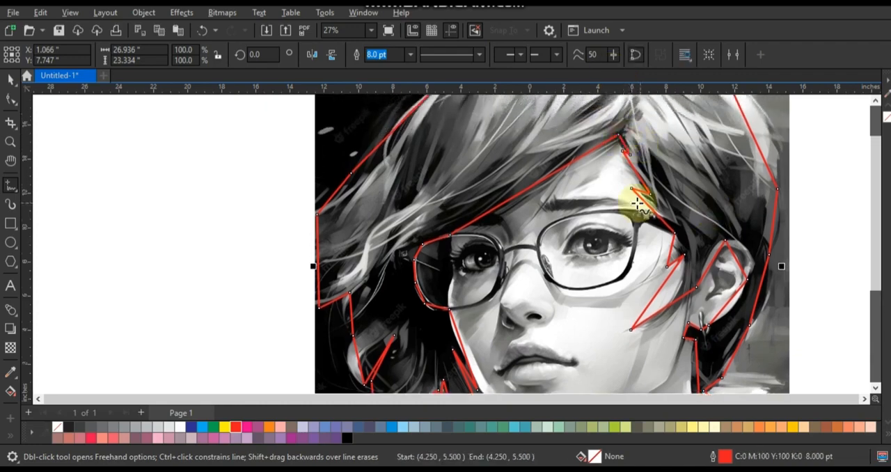
Bend the outline segments on both sides of the upper head with the Shape tool to follow the hair
scroll(310, 175, down, 2)
click(10, 99)
scroll(466, 254, up, 2)
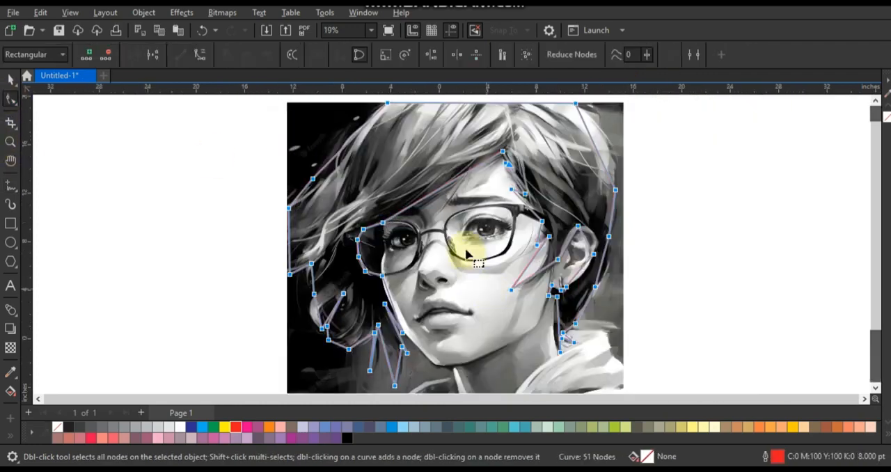
click(11, 142)
drag(272, 264, 702, 118)
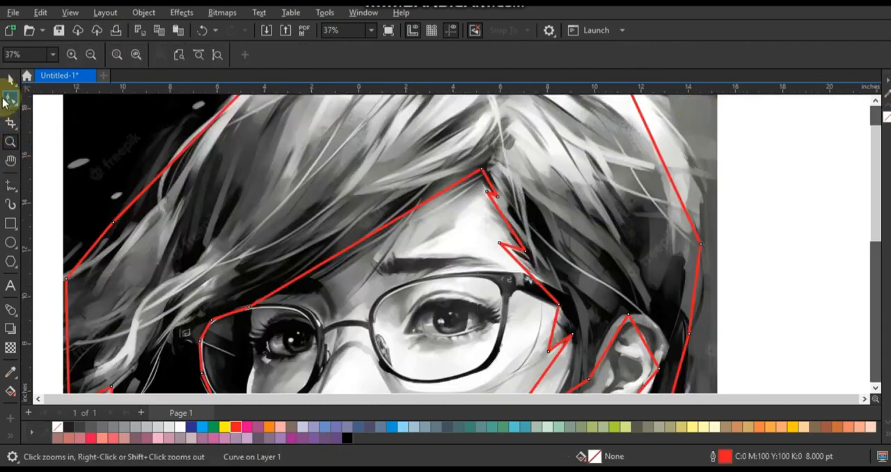
click(11, 100)
drag(151, 154, 148, 145)
drag(211, 124, 187, 110)
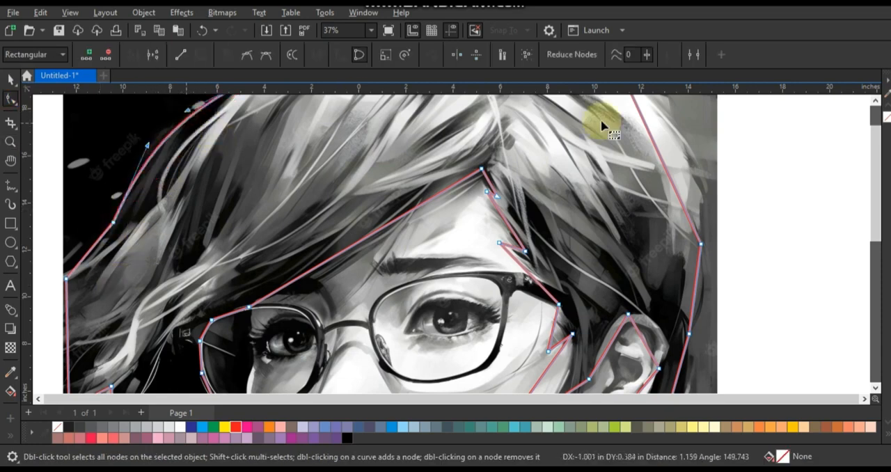
drag(660, 153, 704, 208)
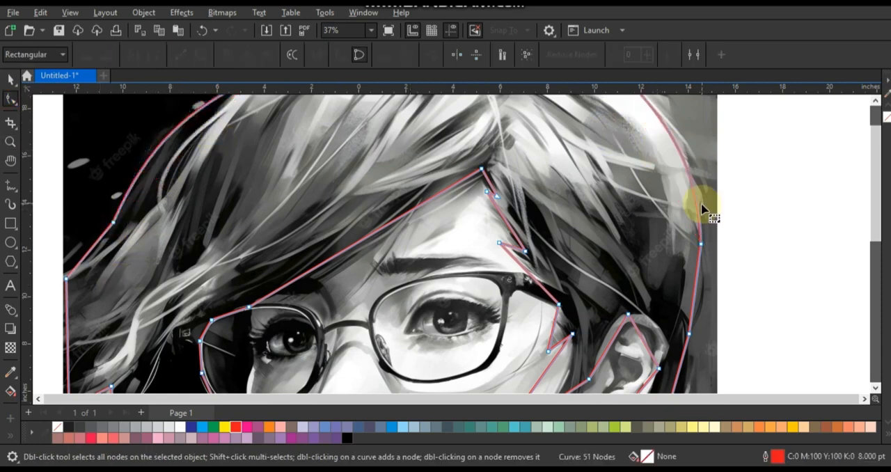
Curve the outline segments along the fringe and the temple above the glasses to match the hair's edge
click(433, 204)
drag(428, 202, 408, 217)
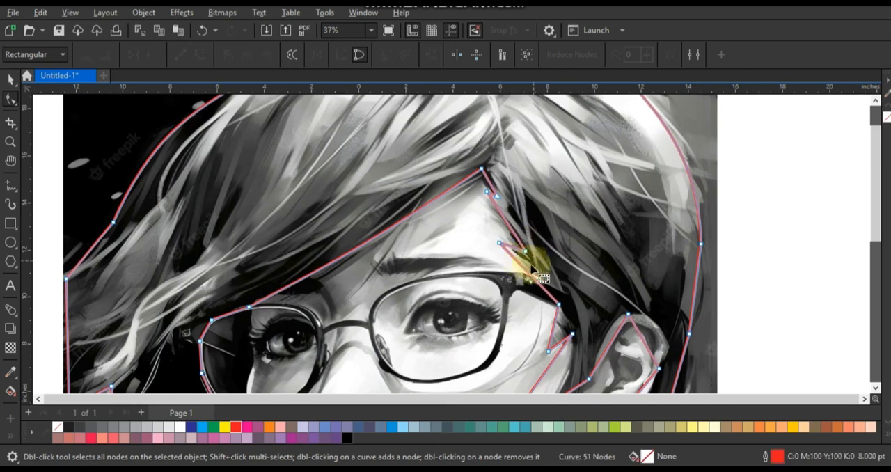
drag(523, 268, 530, 266)
Curve the outline segments behind the ear and around the nape strands to follow the hair
click(698, 300)
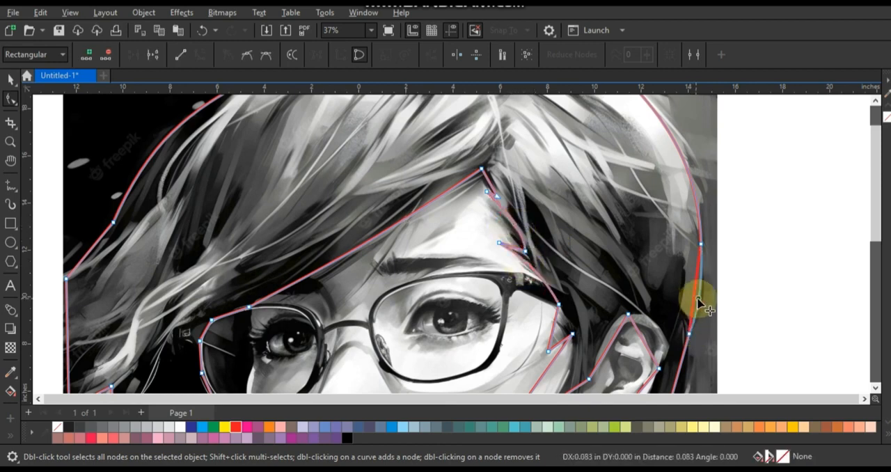
click(874, 388)
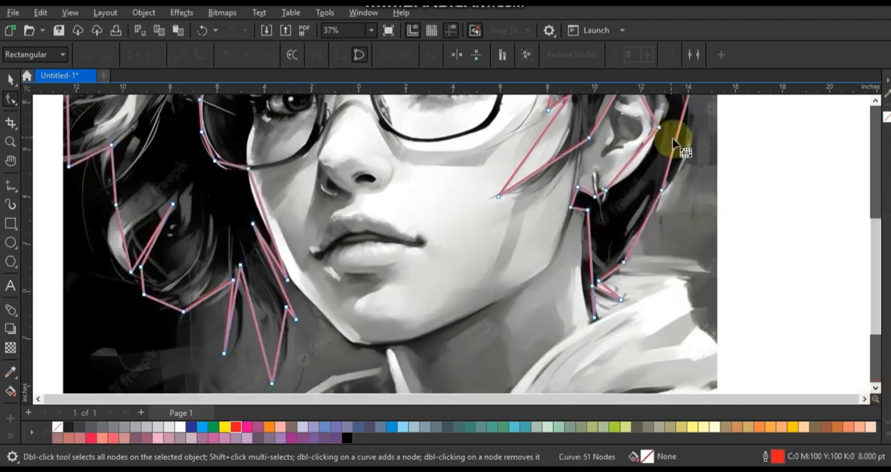
drag(676, 140, 685, 147)
click(641, 228)
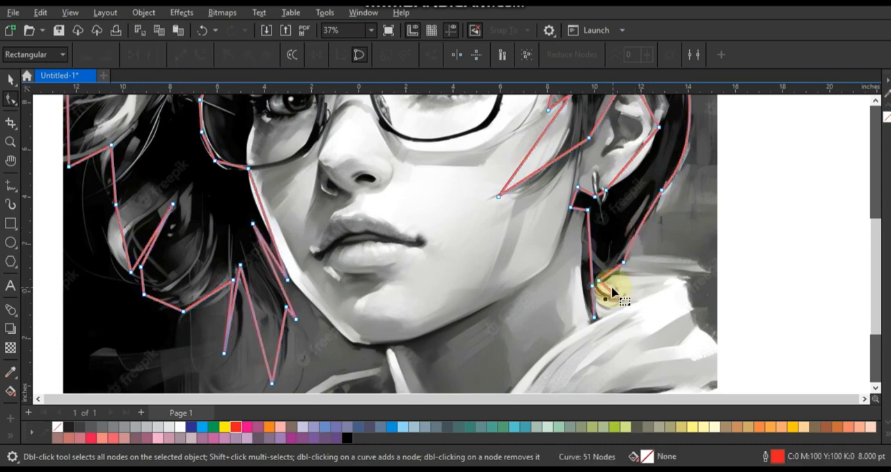
mouse_move(591, 282)
mouse_down()
mouse_move(596, 259)
mouse_move(582, 273)
mouse_up()
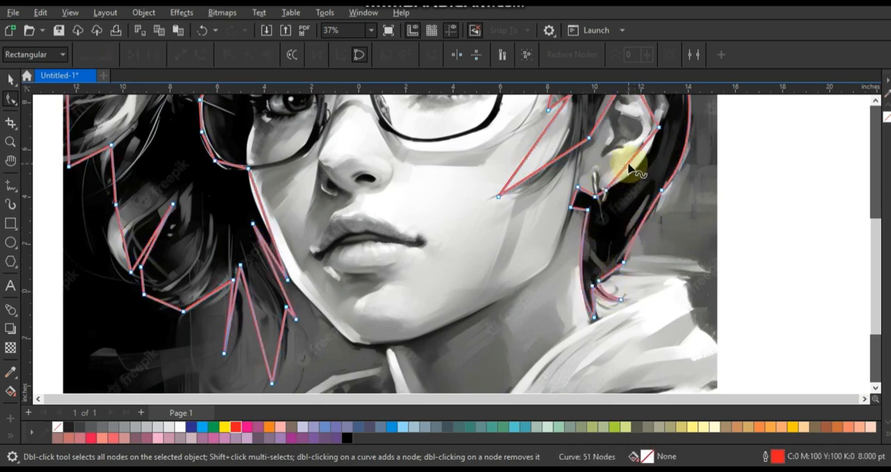
Shape the outline segments around the ear into smooth curves that follow its rim
click(874, 100)
click(629, 165)
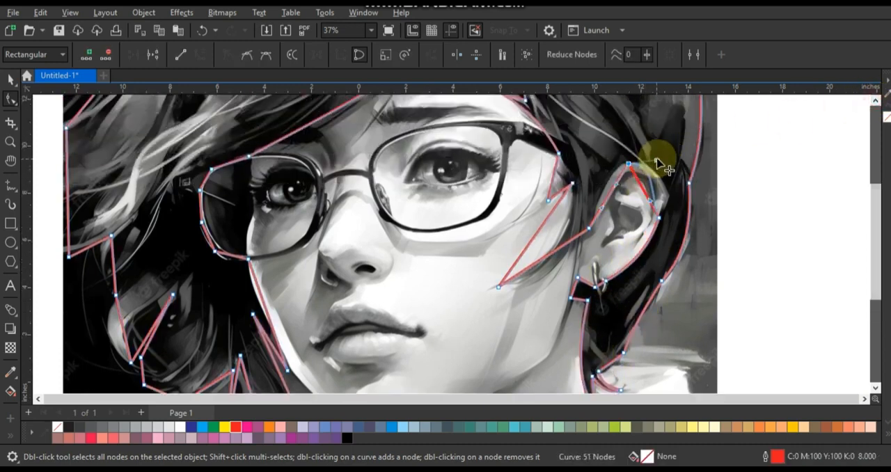
drag(656, 159, 657, 158)
drag(651, 201, 680, 193)
drag(612, 190, 608, 179)
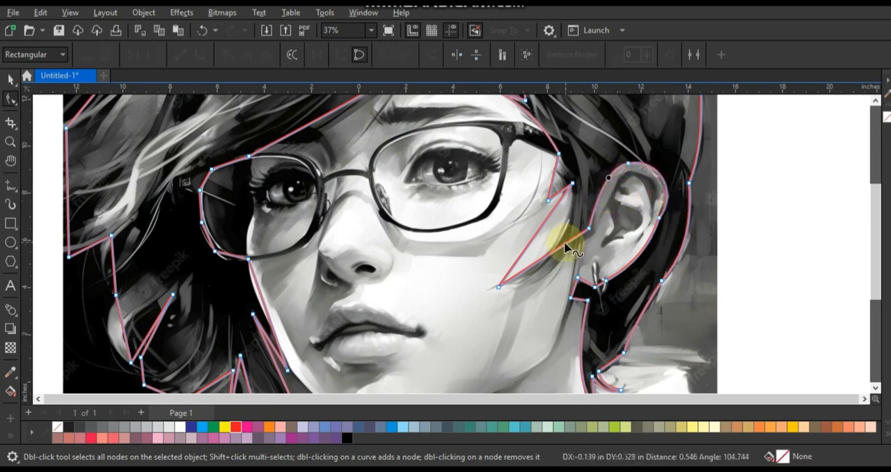
Bend the outline segments of the hair strands between the ear and the glasses into curves
click(547, 240)
click(560, 193)
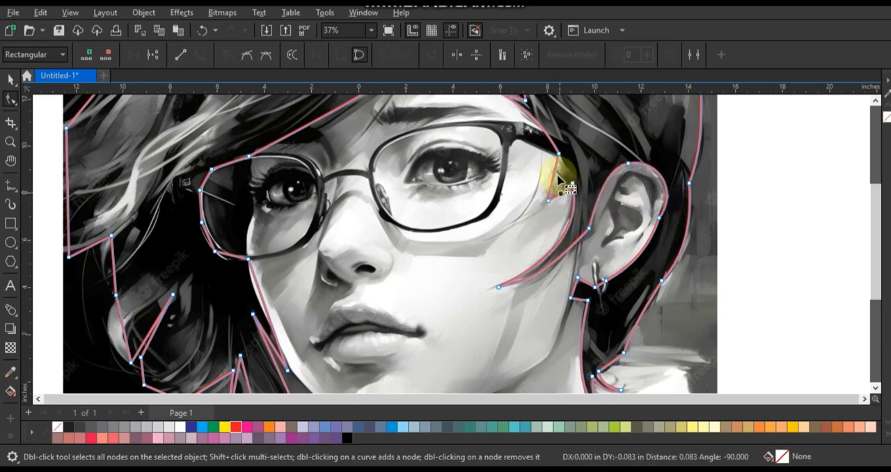
drag(563, 175, 565, 177)
Refine the outline along the fringe, glasses lens, cheek and curl, and move the corner node to the image's edge
drag(311, 124, 312, 131)
drag(225, 254, 221, 256)
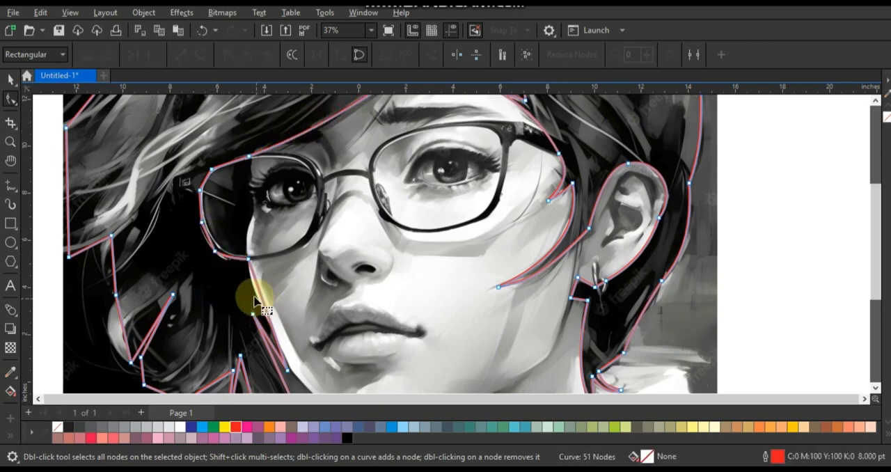
drag(261, 299, 256, 299)
drag(121, 331, 111, 334)
drag(113, 264, 64, 258)
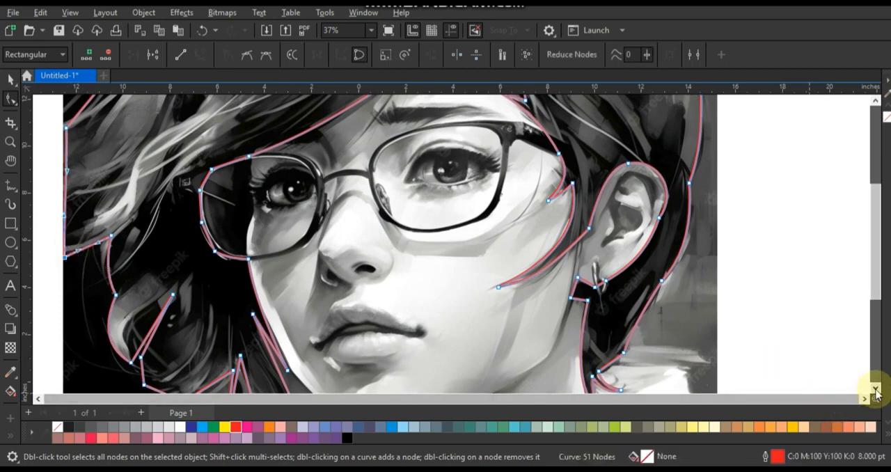
Curve the outline segments of the curl's underside and the pointed strands beside the jaw
scroll(875, 393, down, 3)
drag(163, 270, 163, 280)
drag(245, 287, 276, 299)
drag(283, 293, 289, 297)
drag(287, 271, 290, 268)
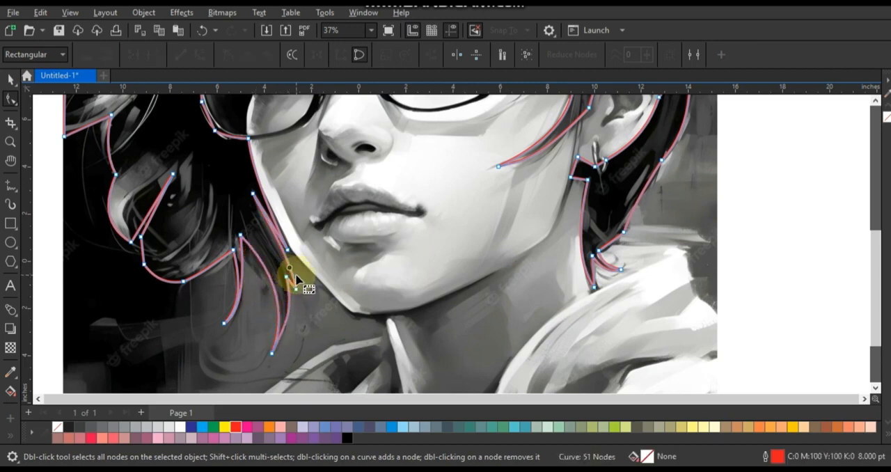
Fill the closed hair shape with dark blue, C 100, M 67, Y 33, K 15
key(F4)
click(10, 79)
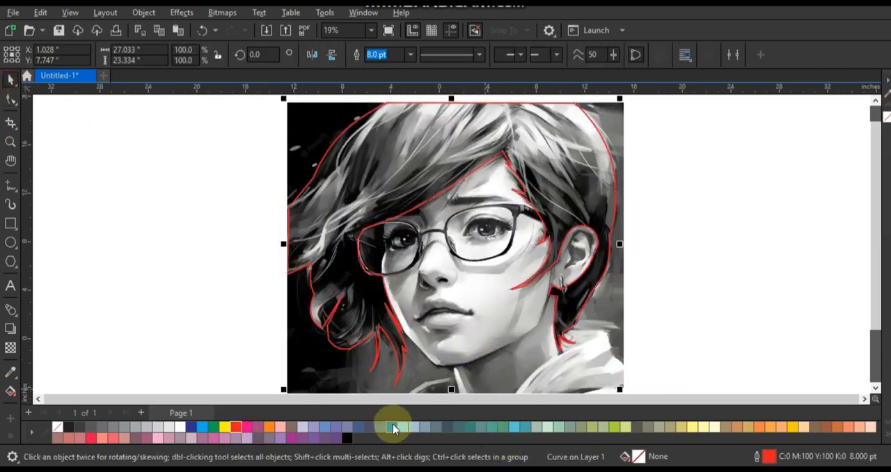
click(391, 427)
click(10, 387)
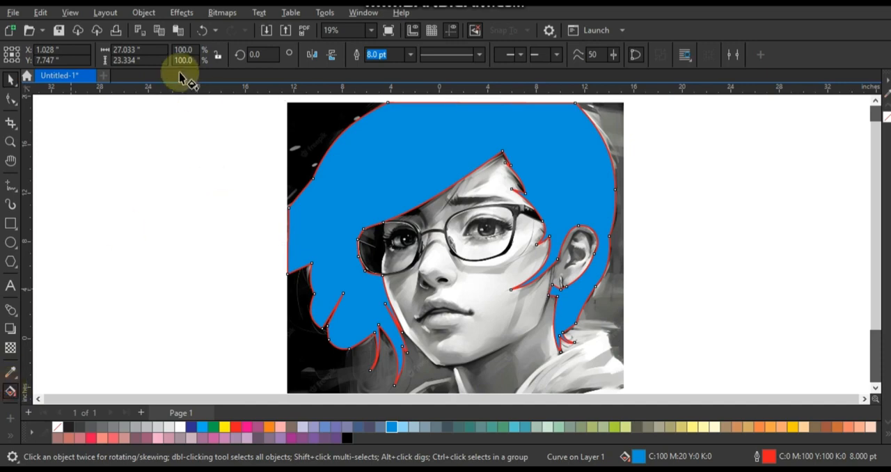
click(201, 58)
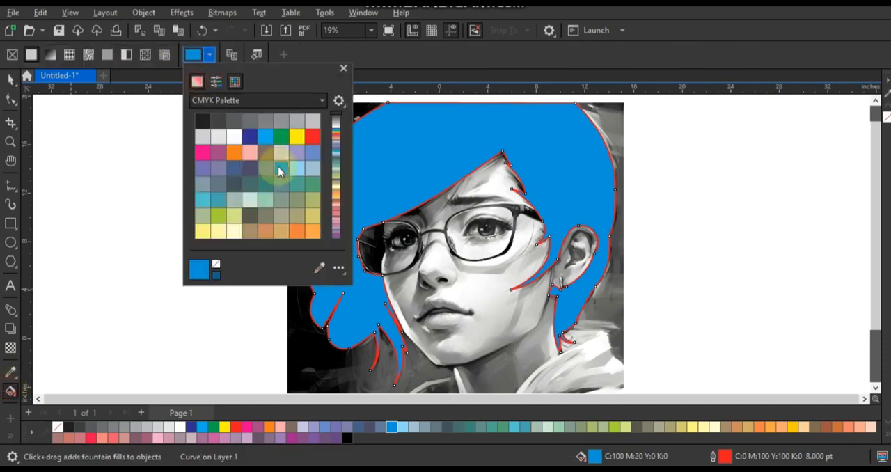
drag(271, 146, 272, 153)
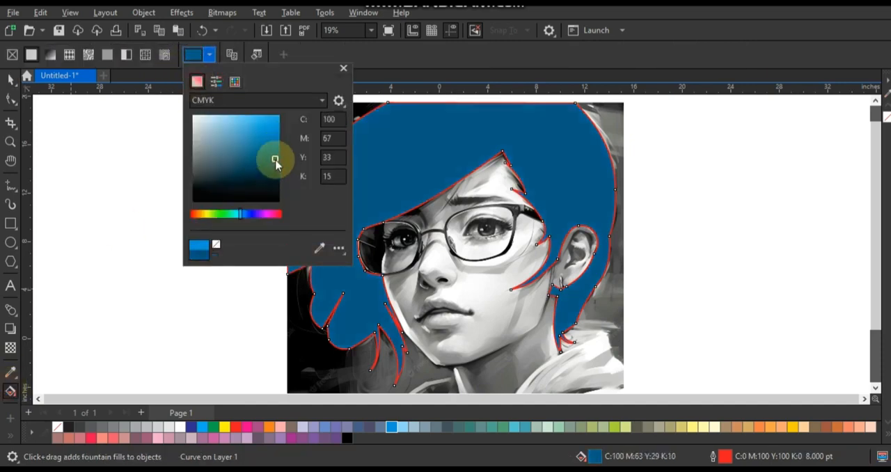
Set the hair shape's transparency merge mode to Overlay
click(11, 79)
click(10, 344)
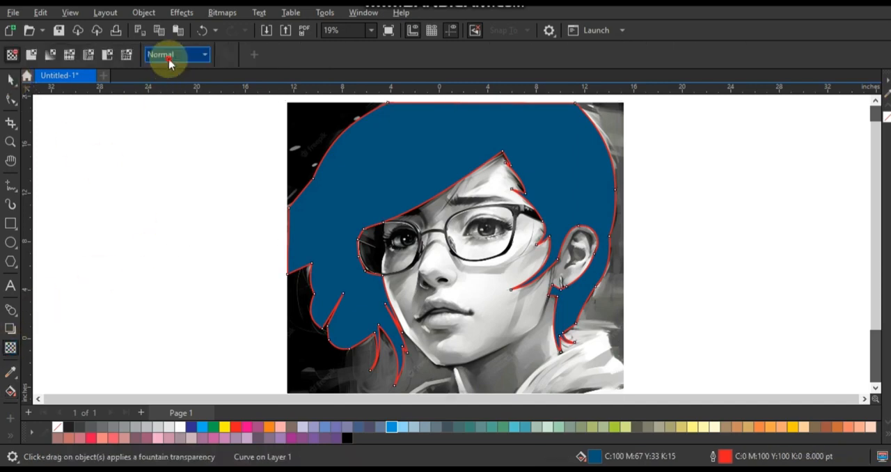
click(174, 55)
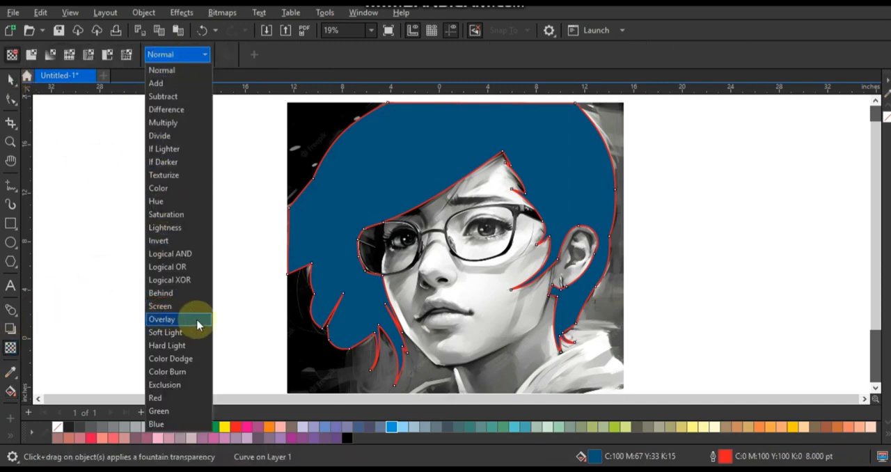
click(163, 319)
key(space)
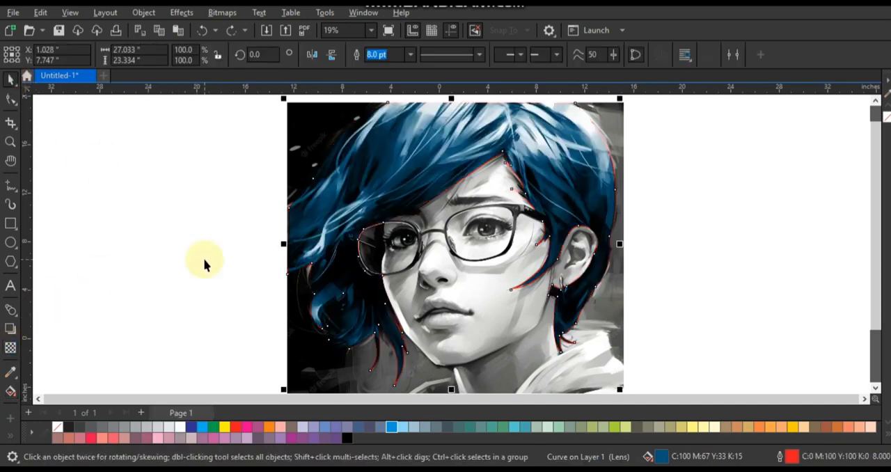
Change the hair shape's fill colour to black
click(346, 437)
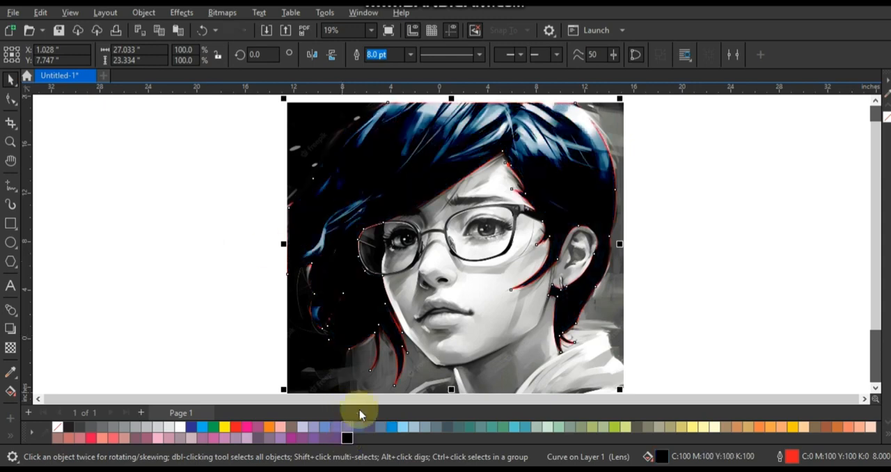
Adjust the transparency of the black overlay shape covering the hair so more of the blue shows through
click(9, 348)
scroll(453, 257, down, 2)
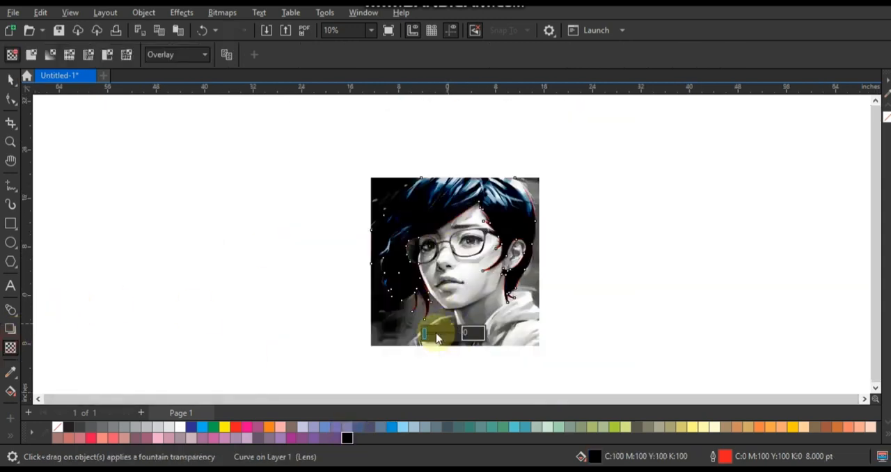
click(10, 79)
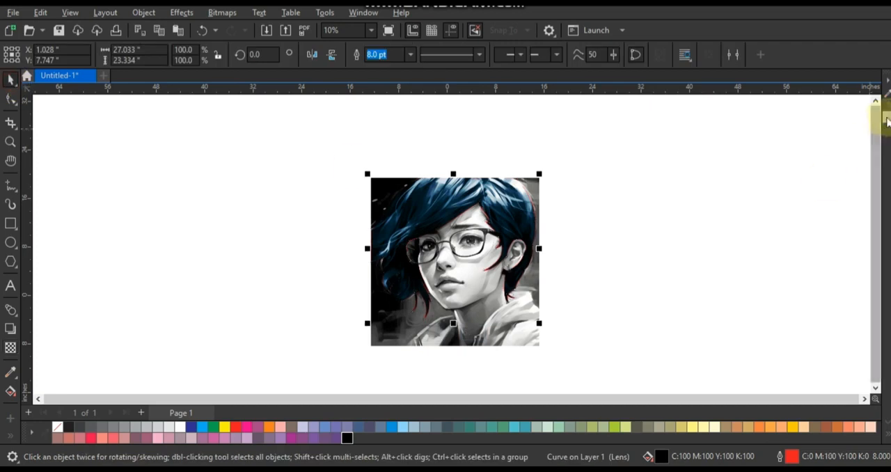
Remove the red outline from the hair shapes
right_click(885, 115)
click(847, 121)
drag(600, 152, 298, 350)
key(F4)
click(272, 141)
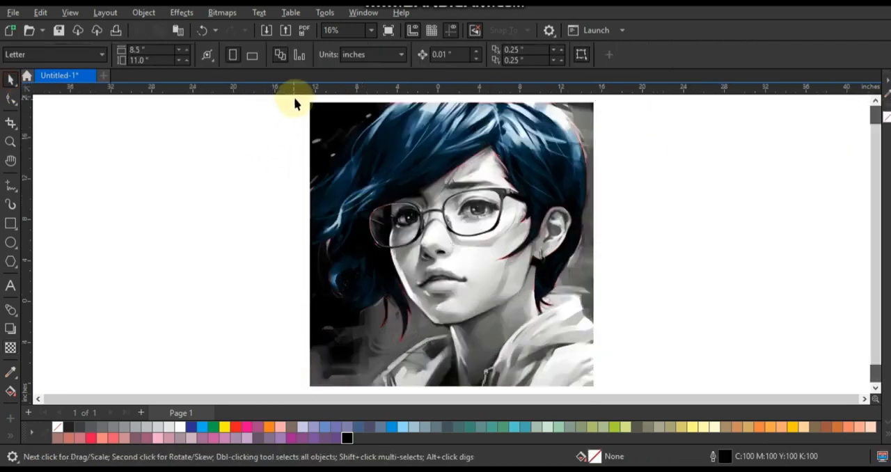
drag(295, 97, 641, 340)
right_click(57, 426)
click(94, 246)
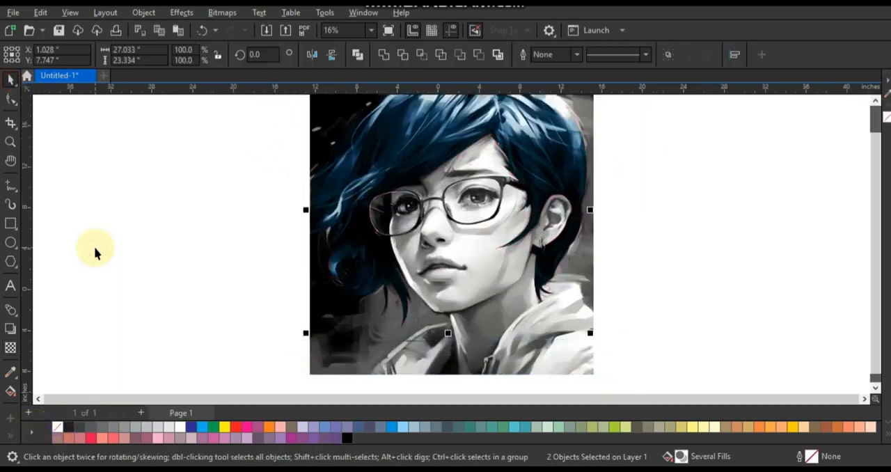
click(94, 246)
click(494, 359)
key(F4)
click(237, 228)
Begin a straight-segment outline of the face at the neck's base by the collar, going up behind the ear into the hair
click(9, 143)
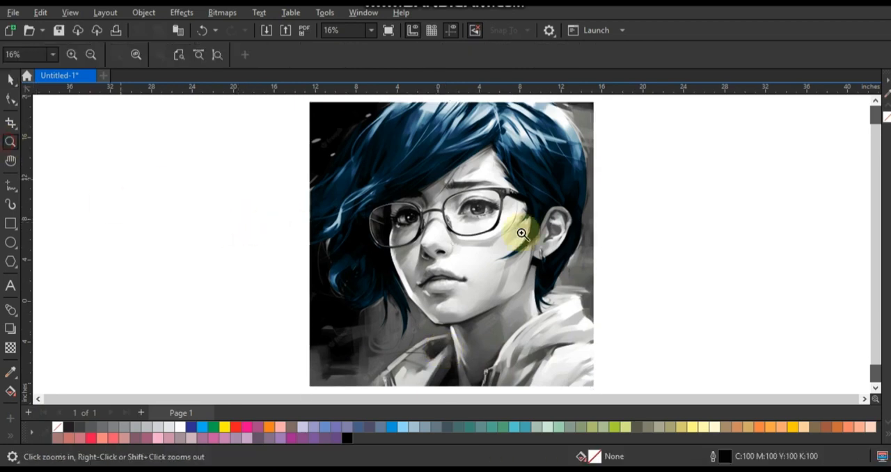
drag(369, 122, 607, 377)
drag(274, 131, 553, 368)
drag(612, 348, 623, 358)
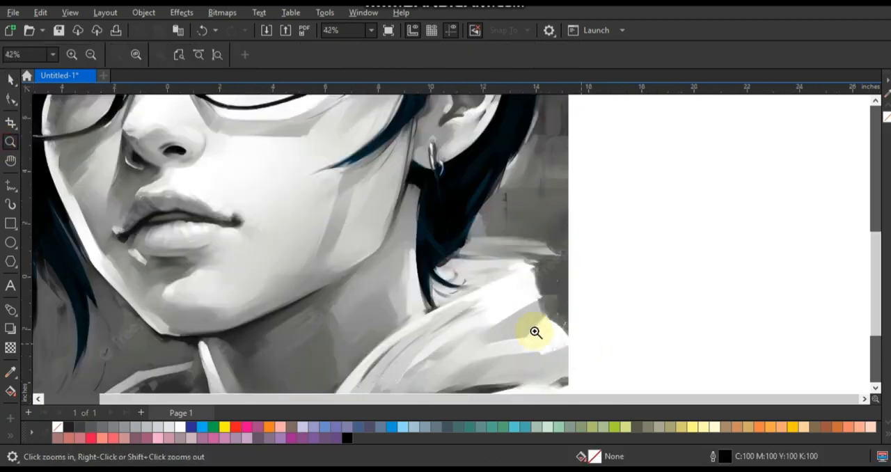
click(9, 185)
mouse_move(429, 321)
mouse_down()
mouse_move(424, 223)
mouse_move(447, 169)
mouse_move(496, 138)
mouse_up()
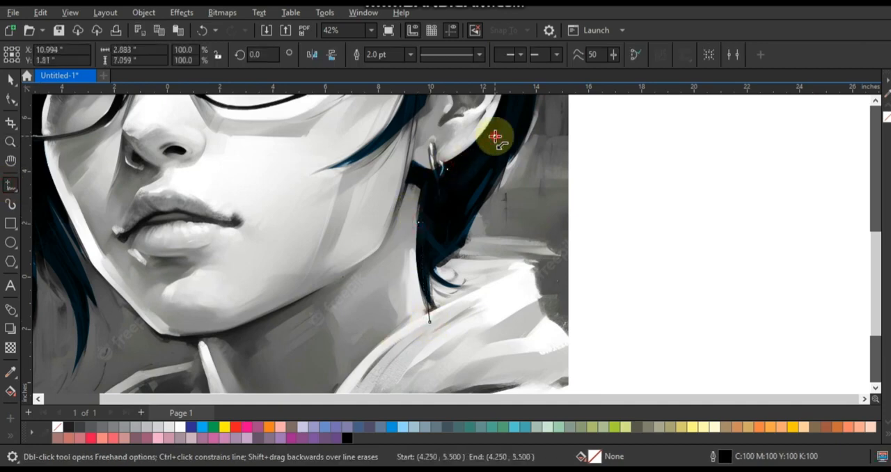
scroll(495, 138, down, 5)
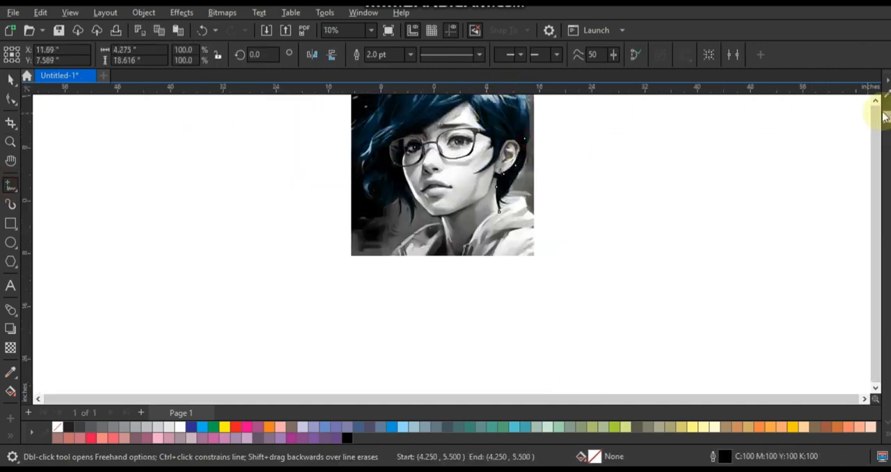
click(876, 101)
scroll(526, 204, up, 5)
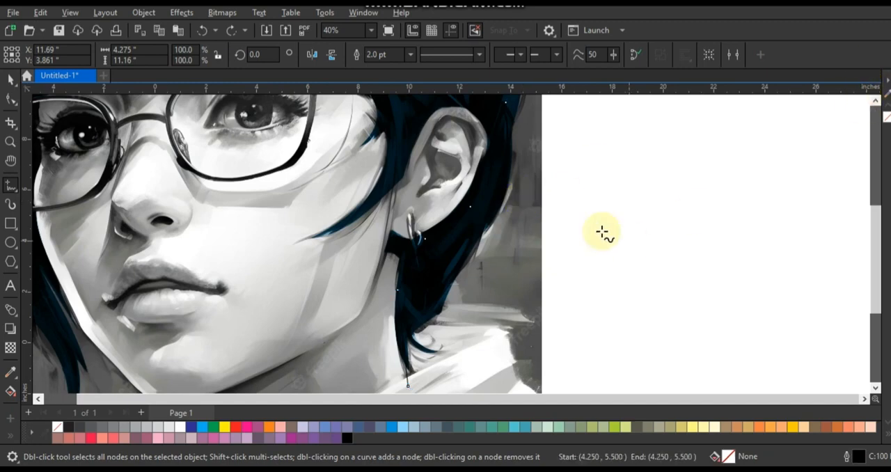
scroll(603, 234, down, 2)
click(874, 102)
click(874, 104)
click(542, 272)
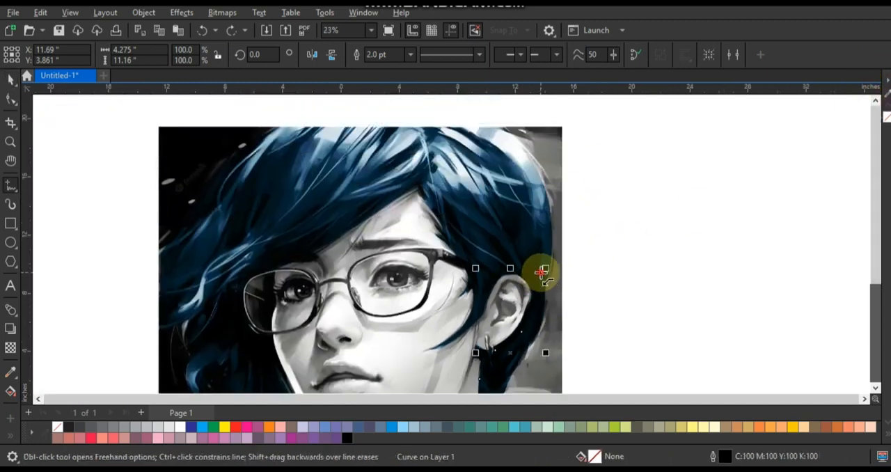
Continue the face outline loosely across the hair above the forehead and down past the glasses to the curl
double_click(505, 194)
double_click(442, 160)
double_click(320, 176)
double_click(251, 221)
double_click(217, 278)
double_click(227, 343)
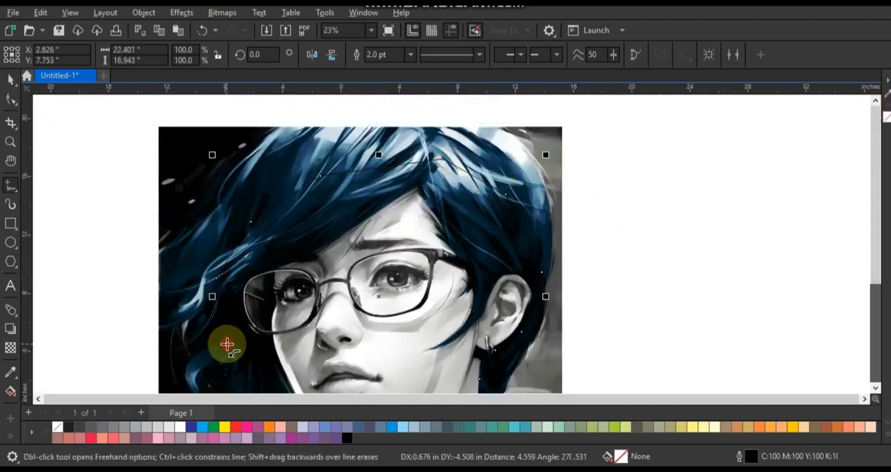
Extend the face outline along the jaw to the chin and down the neck to the photo's lower edge
scroll(449, 213, down, 1)
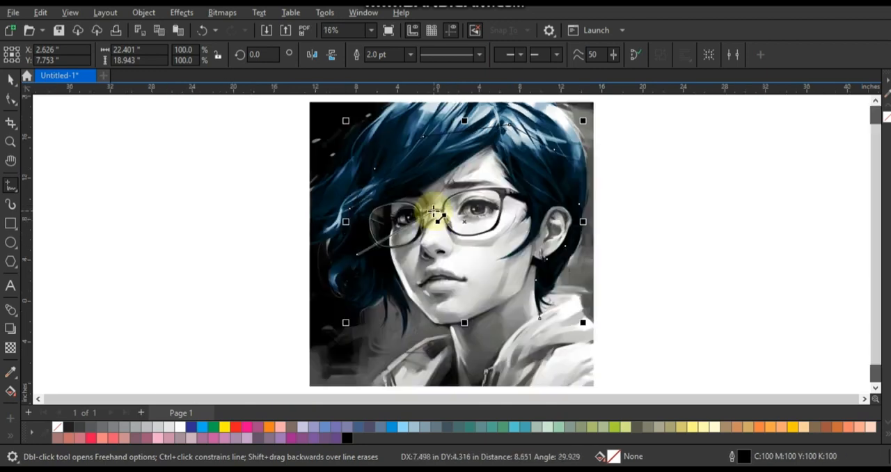
double_click(387, 271)
double_click(419, 308)
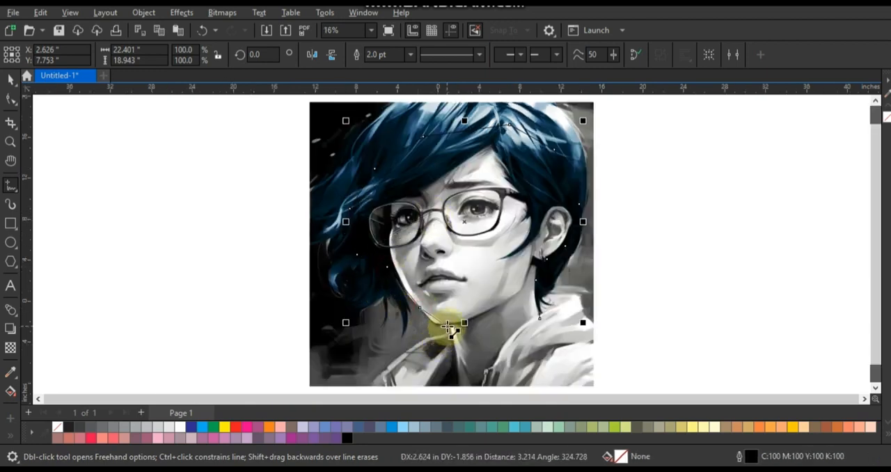
double_click(457, 326)
double_click(438, 354)
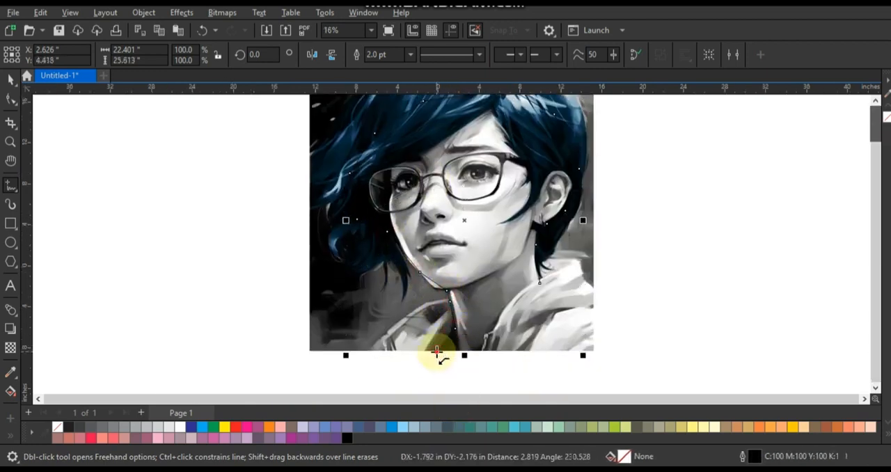
Close the face outline by tracing the photo's lower edge and the hood's inner edge back to the starting point
double_click(481, 350)
double_click(484, 335)
double_click(496, 331)
double_click(503, 310)
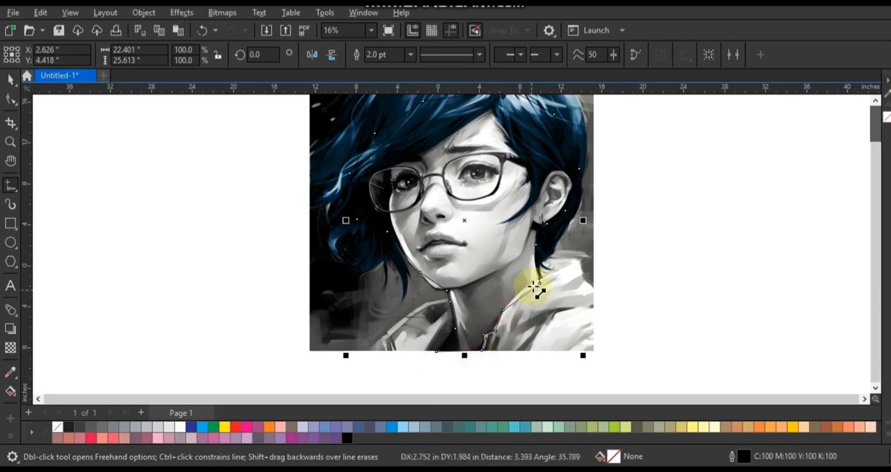
click(539, 283)
Give the face outline a red colour and a width of 8 pt
key(shift+F2)
right_click(236, 426)
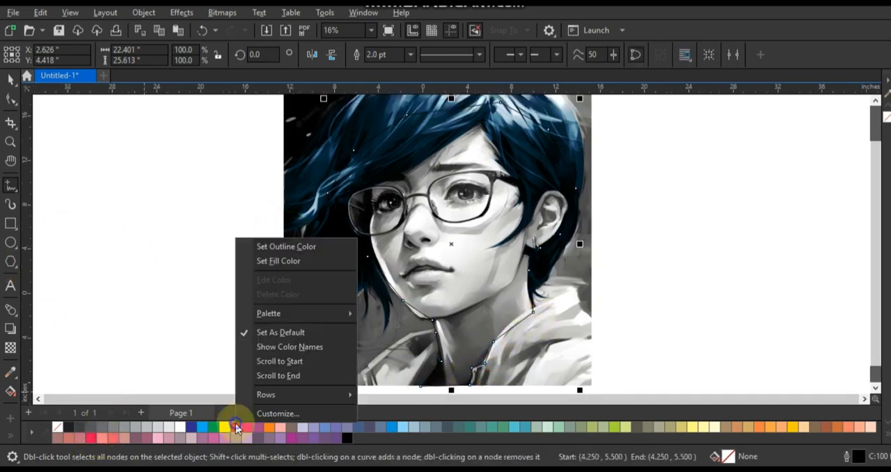
click(251, 243)
click(410, 54)
click(379, 158)
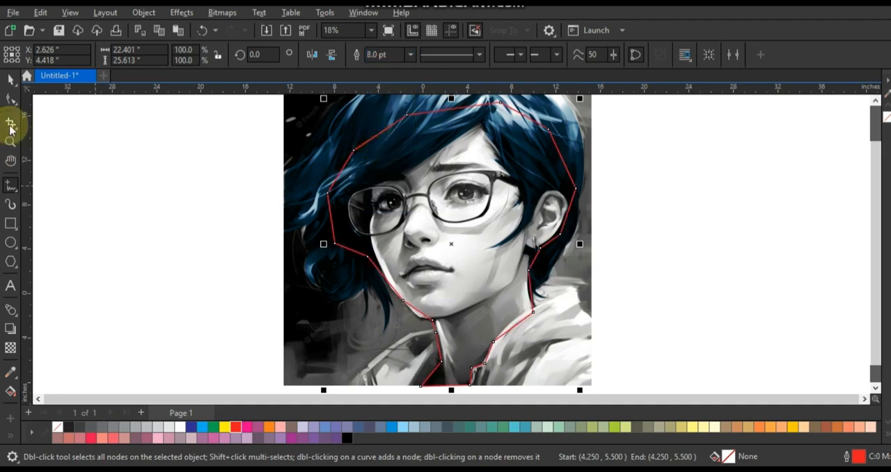
Convert the face outline's segments to curves and bend those along the chin, the neck and the hood's upper edge
click(10, 98)
drag(298, 101, 595, 355)
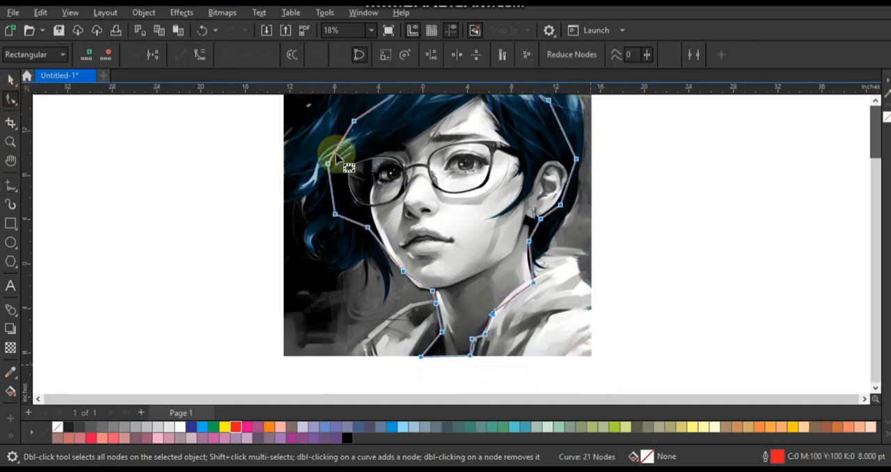
click(10, 142)
click(416, 291)
drag(298, 209, 564, 382)
click(10, 98)
drag(391, 247, 389, 252)
drag(457, 313, 517, 352)
click(838, 272)
drag(830, 268, 820, 269)
mouse_move(806, 348)
mouse_down()
mouse_move(796, 341)
mouse_move(834, 318)
mouse_up()
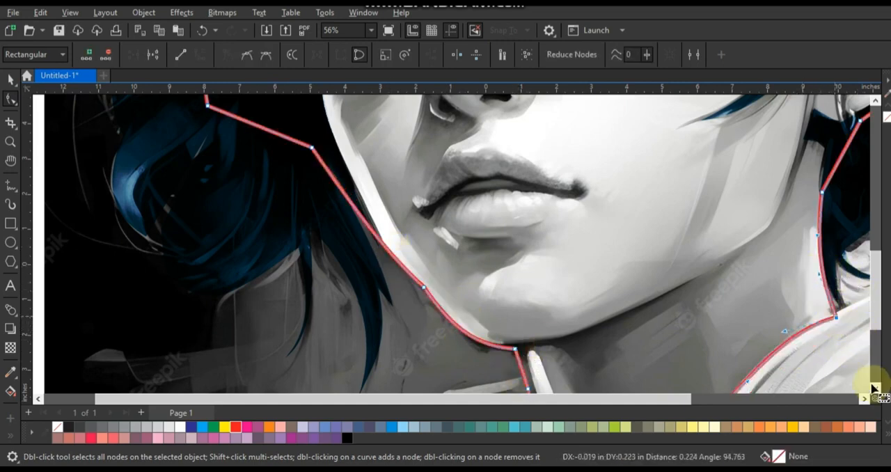
Bend the lower neck and collar segments of the face outline to follow the clothing edges
click(875, 388)
click(875, 388)
click(875, 388)
click(875, 387)
drag(692, 224, 688, 225)
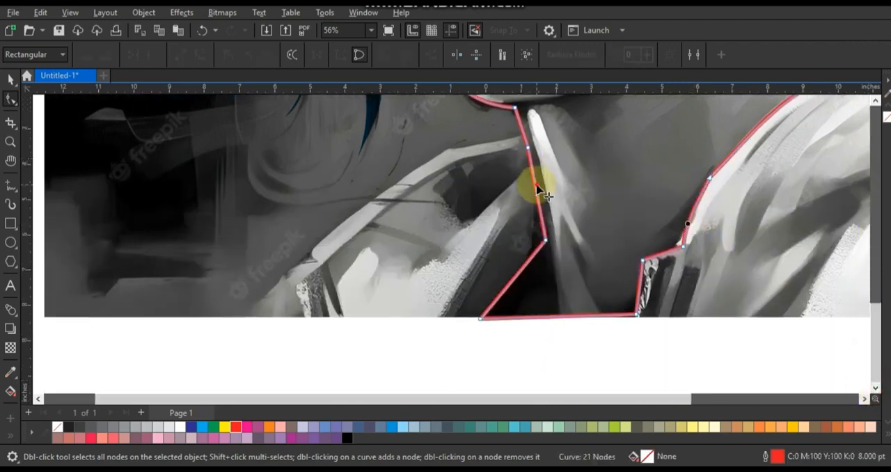
drag(536, 185, 540, 185)
click(638, 271)
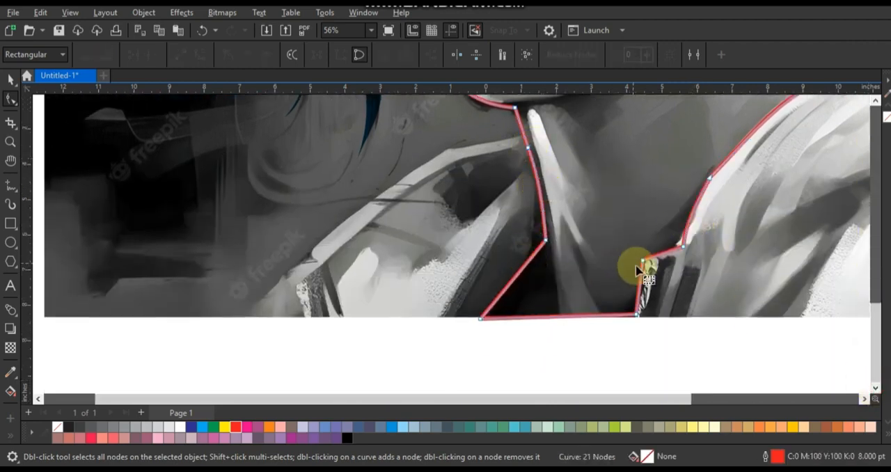
click(635, 312)
key(F4)
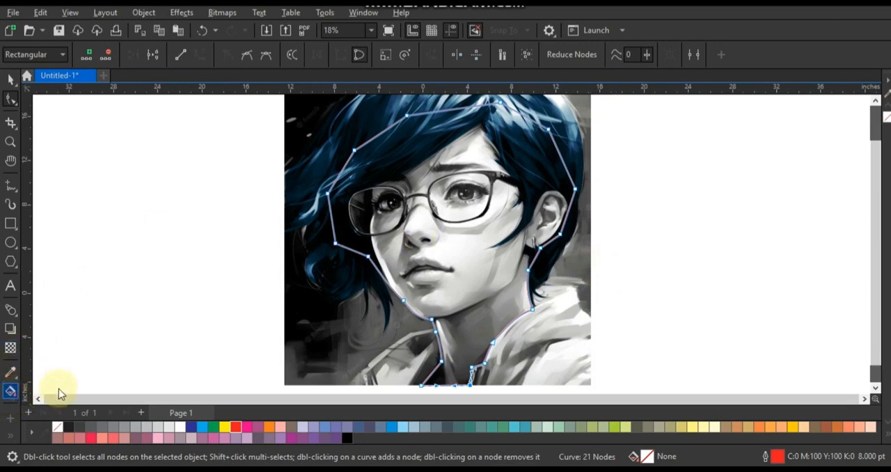
Smart-fill the enclosed face and neck region, and delete the red construction outline
click(14, 393)
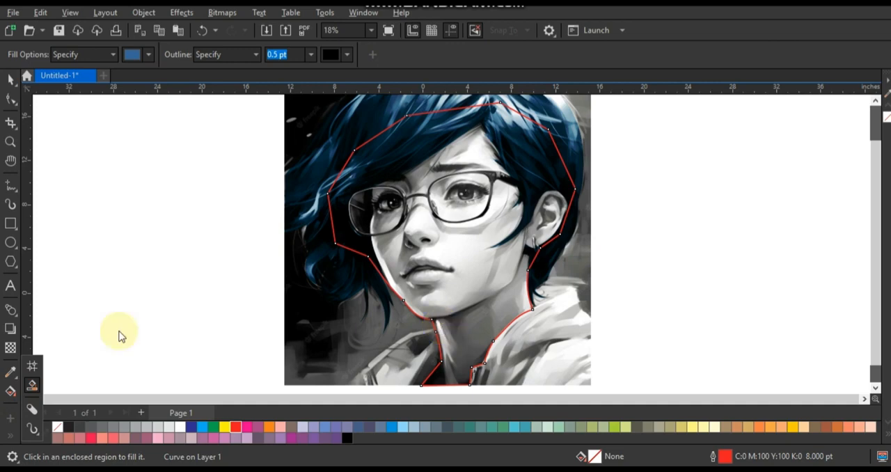
click(450, 307)
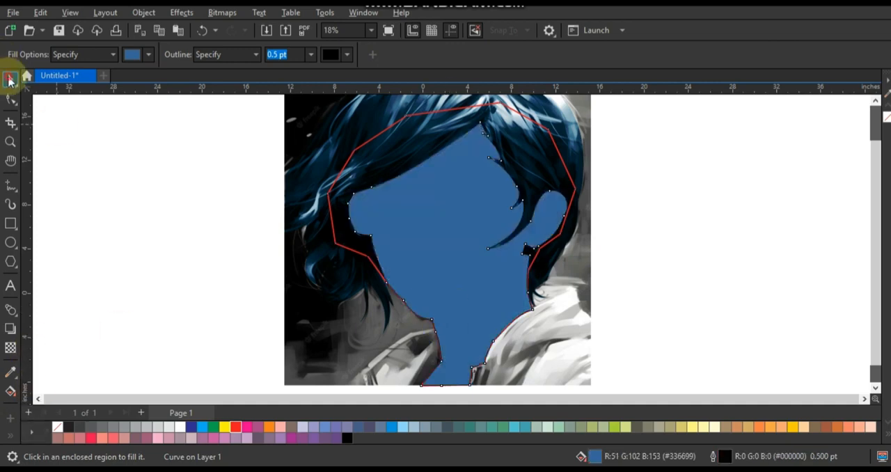
click(10, 81)
click(549, 129)
key(Delete)
Fill the face shape with orange, C 0, M 60, Y 80, K 0, and set its transparency merge mode to Overlay
click(468, 201)
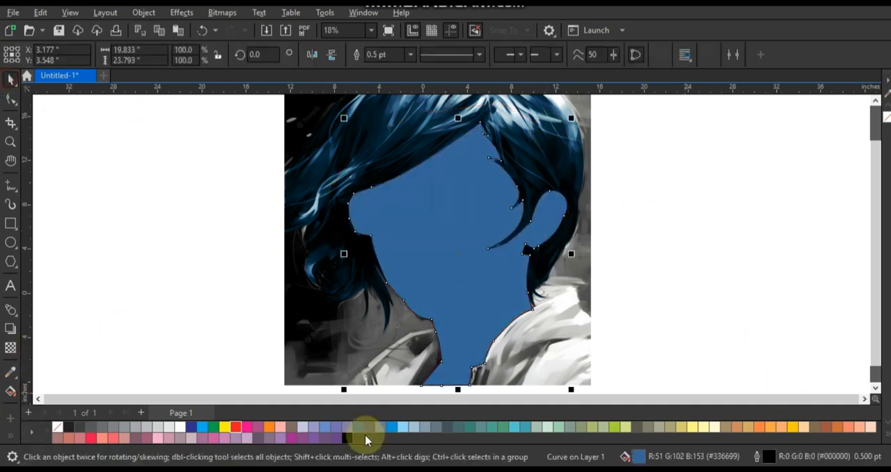
click(760, 427)
click(10, 347)
click(170, 55)
click(167, 317)
Apply a Gamma adjustment of 0.52 to the face shape
click(181, 13)
mouse_move(199, 40)
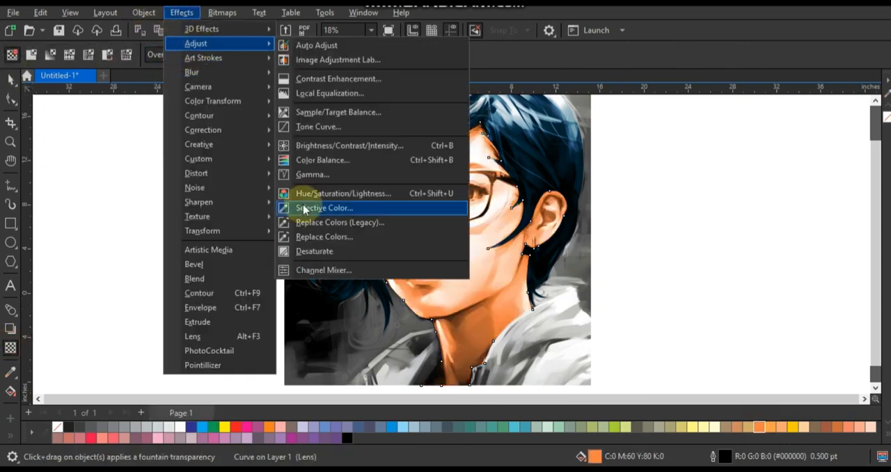
click(313, 204)
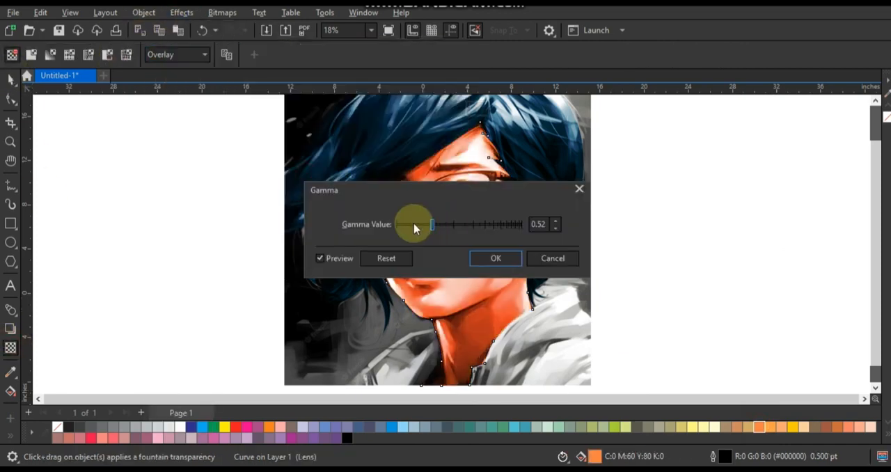
click(476, 252)
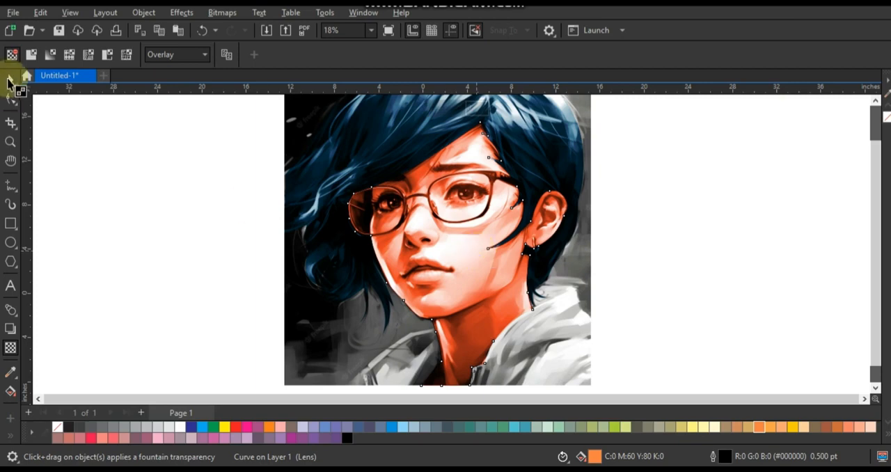
Change the face shape's fill to light orange, C 0, M 40, Y 60, K 0
click(10, 83)
click(751, 430)
click(778, 429)
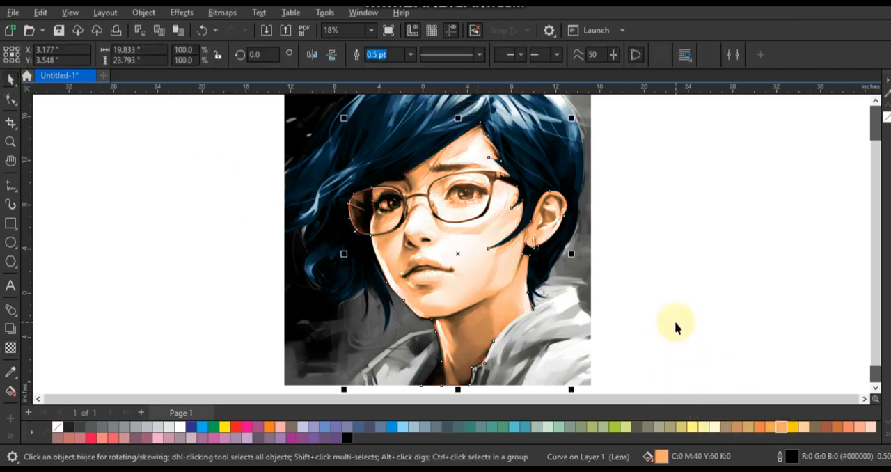
Fill a duplicate of the face shape with black and adjust its transparency over the orange skin tone
click(352, 439)
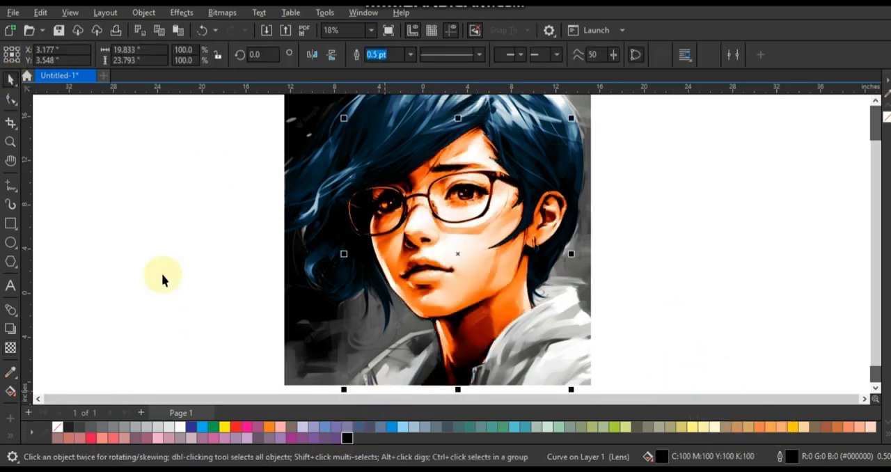
click(11, 348)
scroll(437, 273, down, 1)
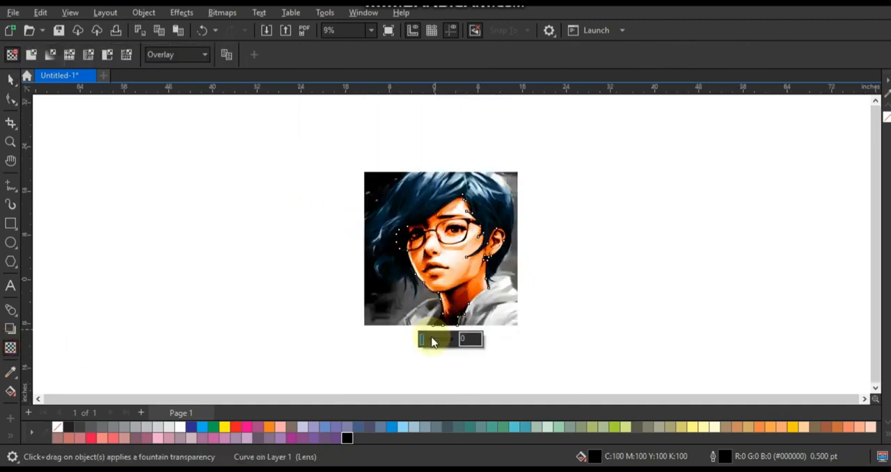
click(435, 339)
click(11, 80)
click(105, 174)
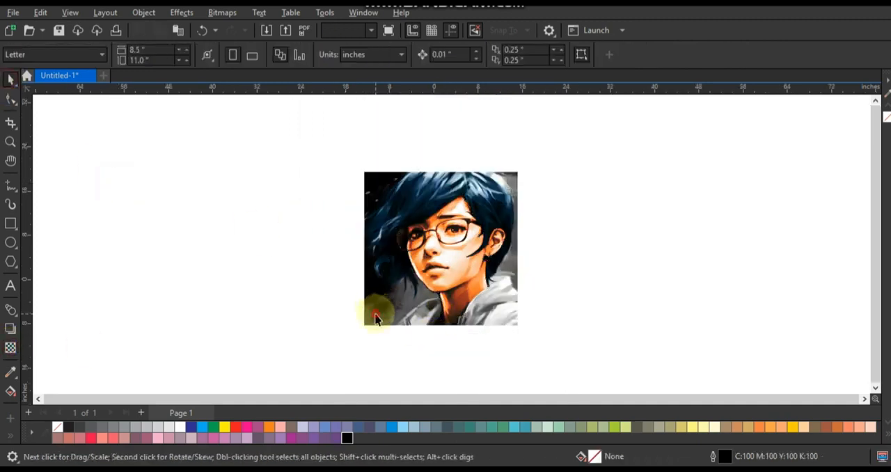
click(374, 318)
key(F4)
click(209, 173)
click(10, 142)
click(468, 216)
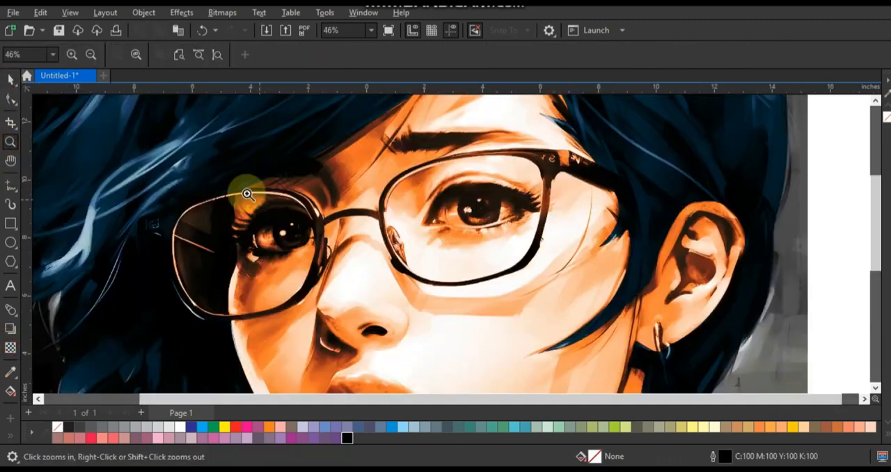
drag(149, 129, 716, 358)
click(9, 183)
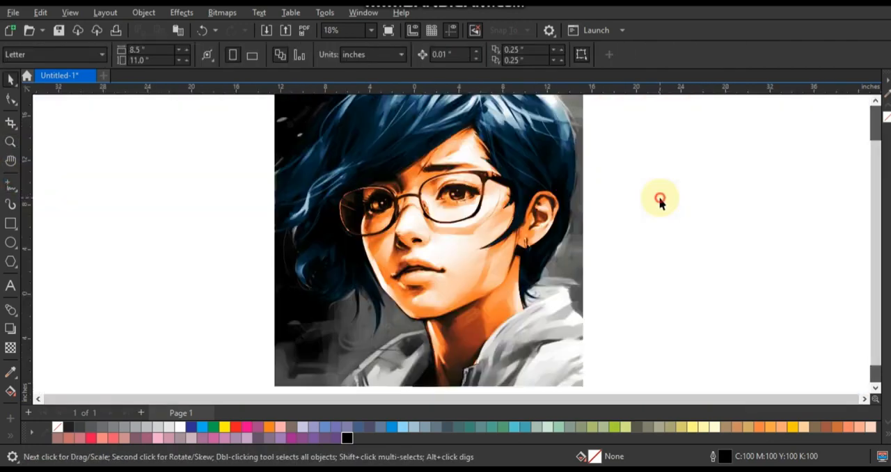
Trace the outline of both lips with a closed freehand curve about 4.85 in wide and 2.58 in high
click(10, 142)
drag(318, 226, 555, 312)
drag(230, 169, 550, 318)
click(8, 182)
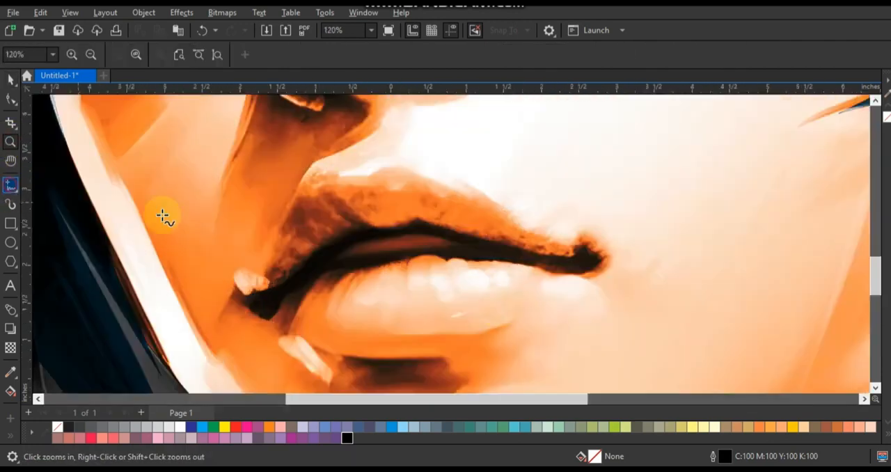
click(604, 258)
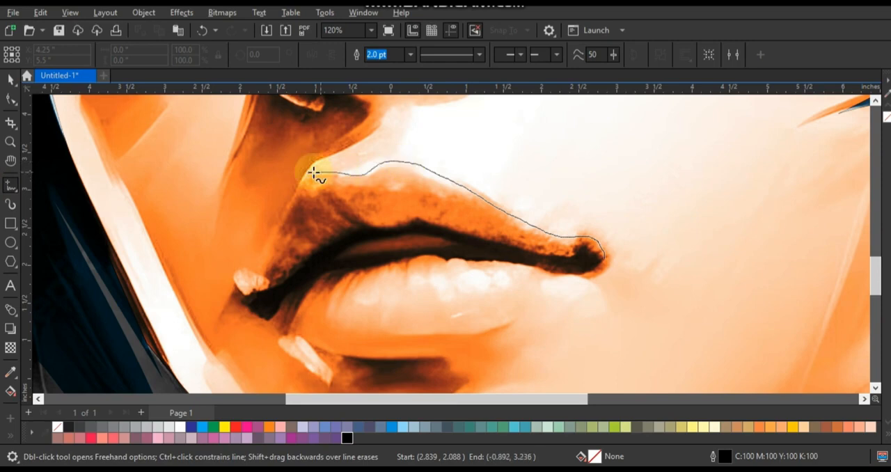
mouse_move(314, 172)
mouse_down()
mouse_move(285, 202)
mouse_move(264, 257)
mouse_up()
drag(359, 354, 475, 347)
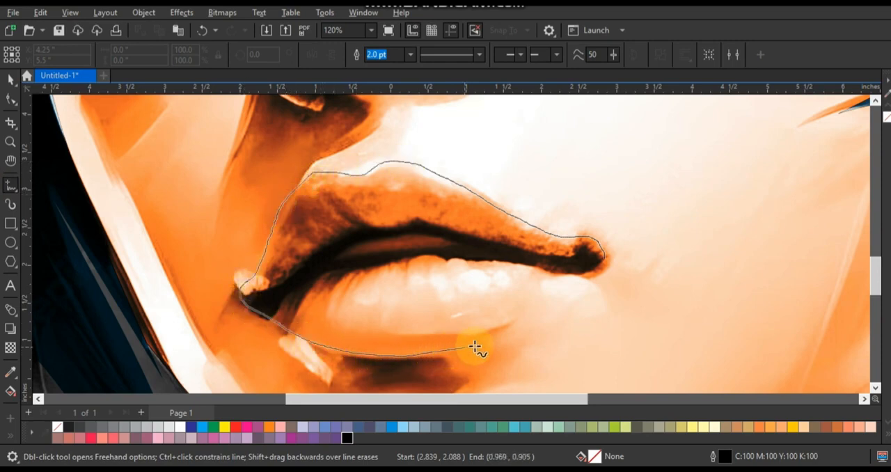
drag(571, 295, 605, 257)
click(11, 78)
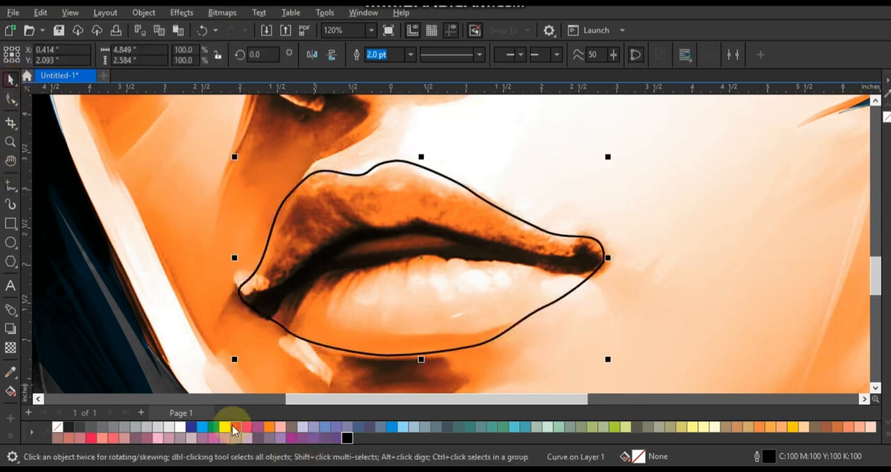
Fill the lip shape with red and darken it to C 39, M 94, Y 89, K 61
click(236, 427)
click(191, 55)
click(197, 81)
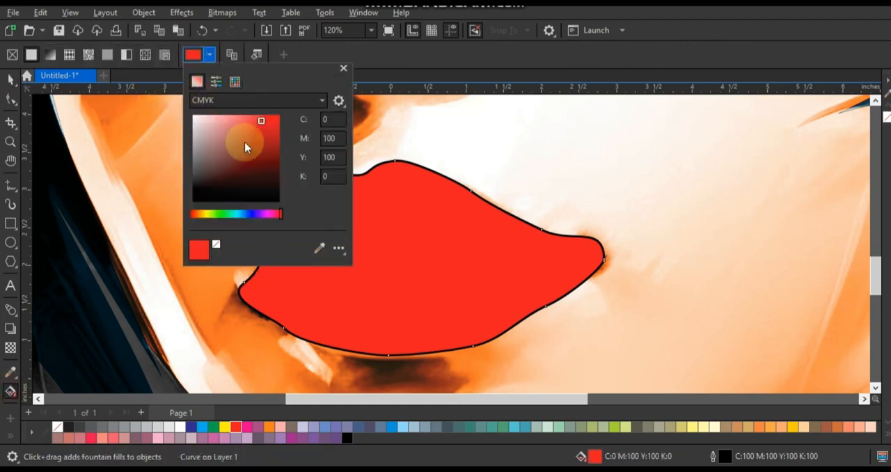
click(266, 174)
click(269, 167)
click(11, 79)
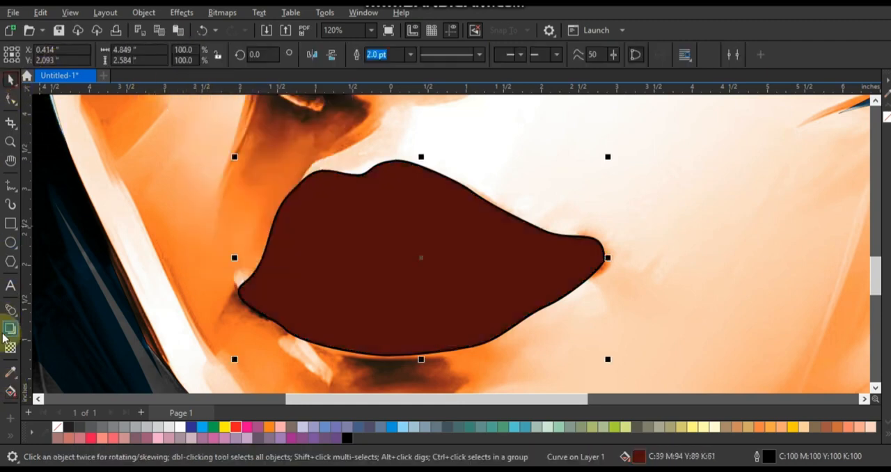
Set the lip shape's transparency merge mode to Overlay and remove its outline
click(11, 346)
click(177, 54)
click(159, 320)
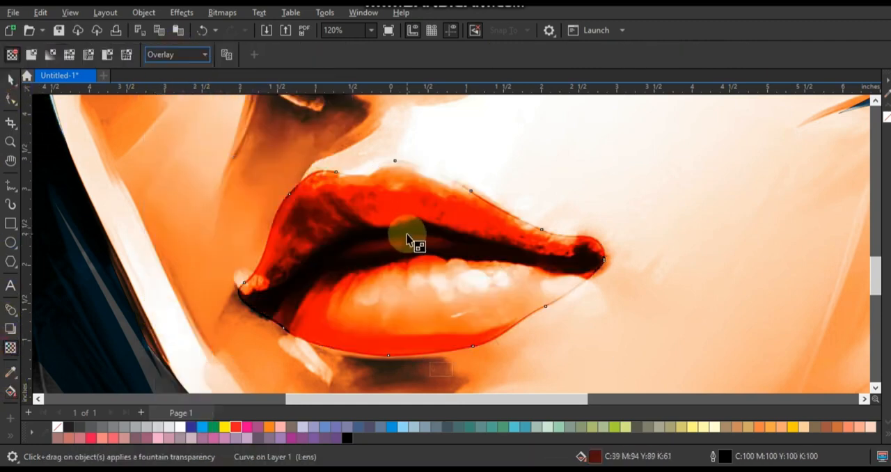
click(10, 79)
scroll(343, 240, down, 2)
right_click(58, 426)
click(102, 248)
scroll(218, 237, down, 1)
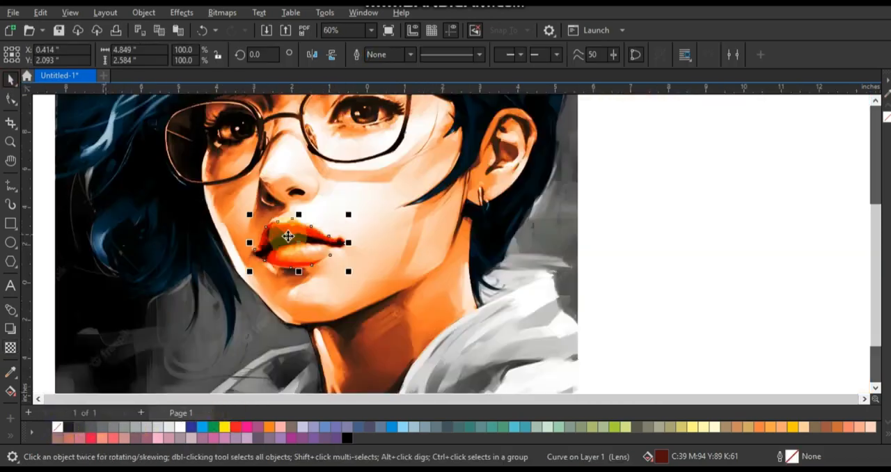
key(F4)
click(613, 269)
Draw an ellipse over the iris of each eye and select both ellipses
click(11, 142)
click(416, 199)
drag(243, 143, 634, 333)
click(11, 241)
drag(217, 225, 286, 293)
drag(531, 189, 603, 252)
double_click(10, 79)
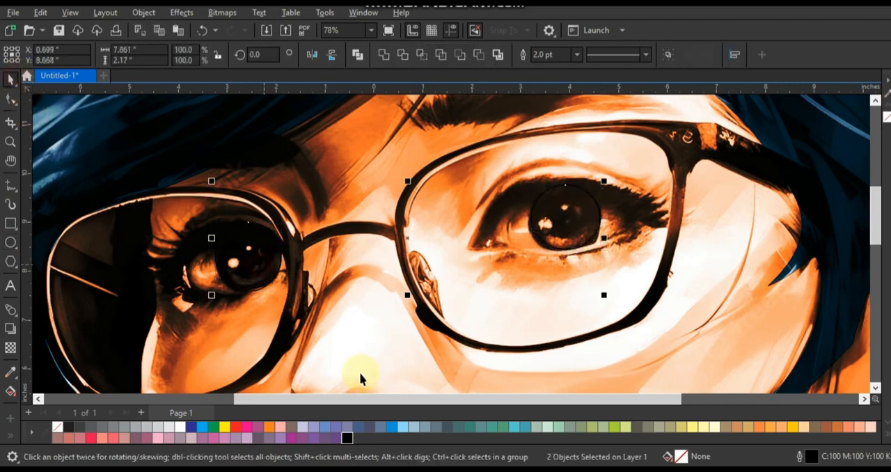
Fill both iris ellipses with blue, C 100, M 20, Y 0, K 0, and set their transparency merge mode to Overlay
click(393, 427)
click(10, 347)
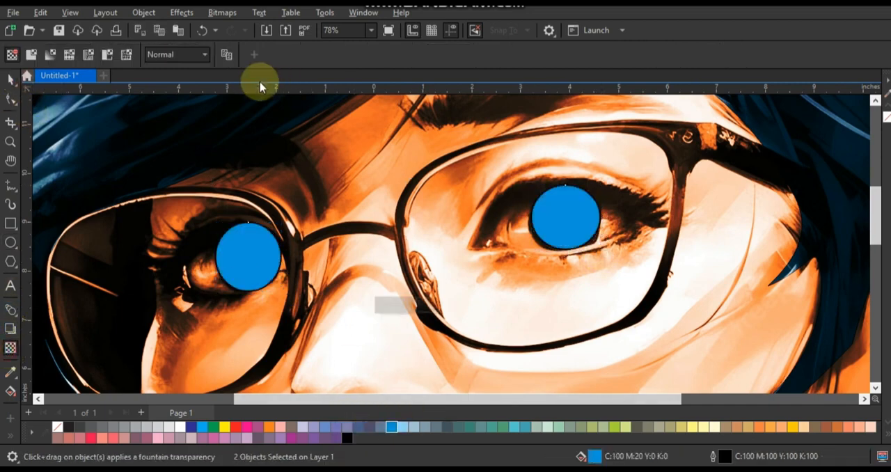
click(185, 54)
click(163, 320)
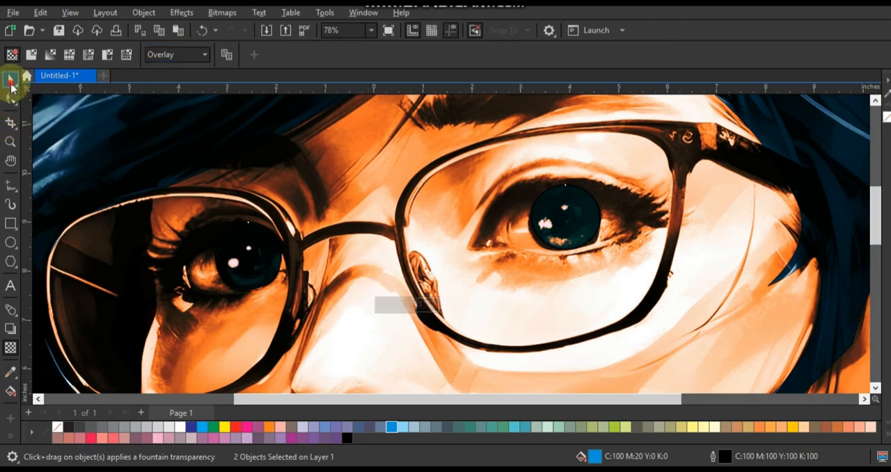
Change the fill of both iris ellipses to cyan, C 100, M 0, Y 0, K 0
click(10, 81)
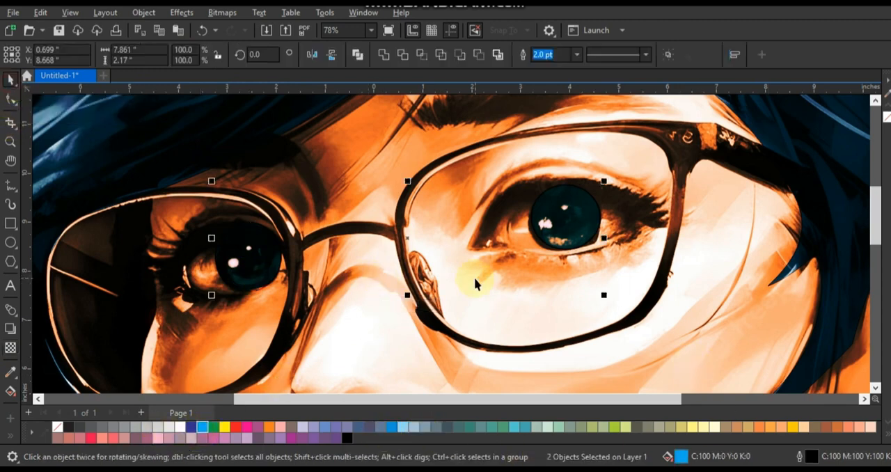
scroll(474, 277, down, 2)
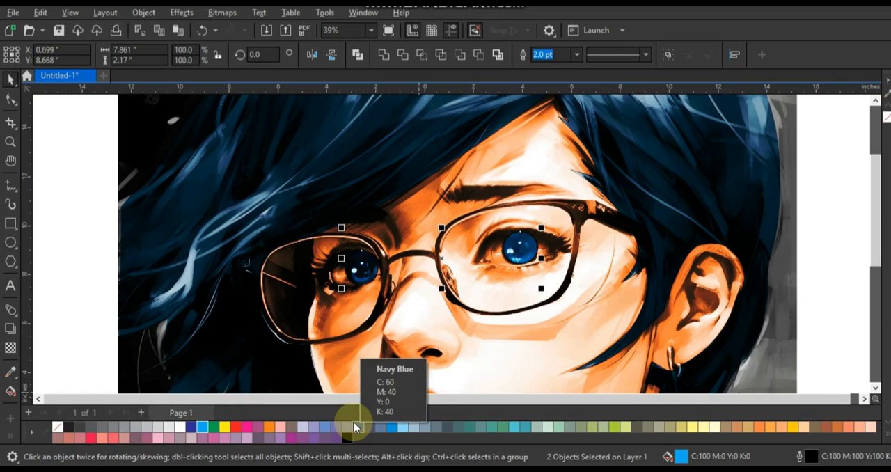
scroll(135, 422, down, 1)
click(429, 144)
scroll(465, 139, down, 1)
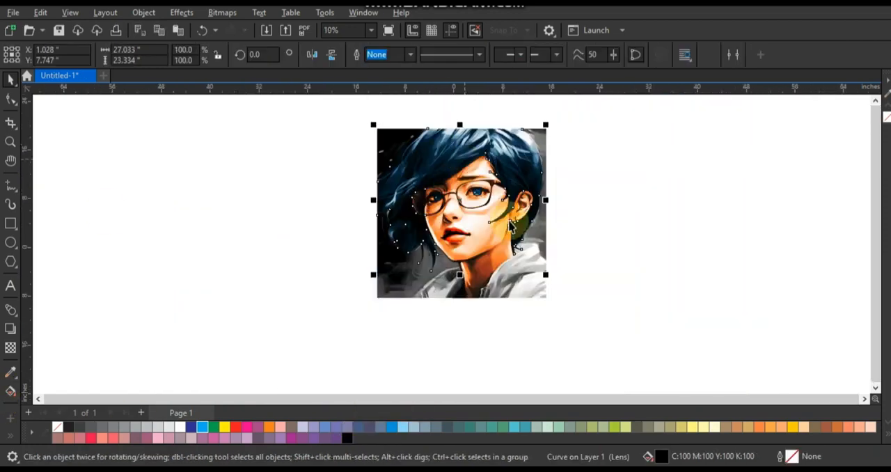
click(523, 228)
key(F4)
click(639, 241)
Trace around the jacket and past the picture's lower edge with a freehand curve about 24.7 in wide and 10.9 in high
click(11, 143)
right_click(519, 292)
drag(372, 221, 611, 350)
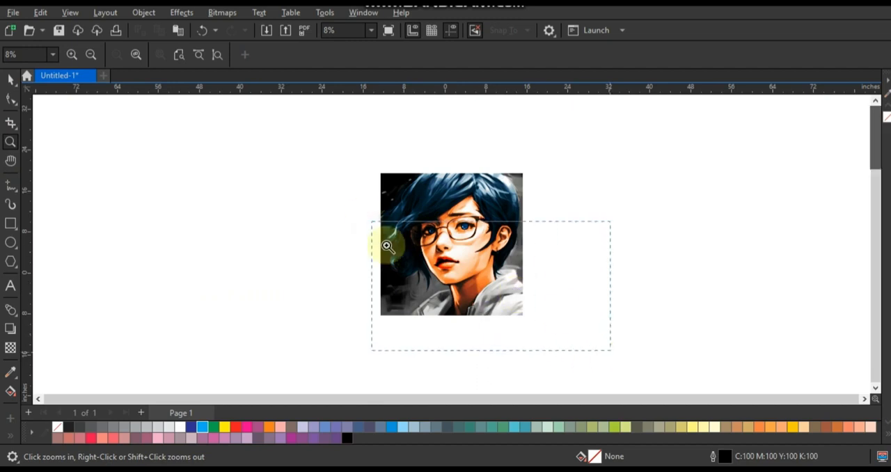
drag(219, 180, 585, 341)
key(F5)
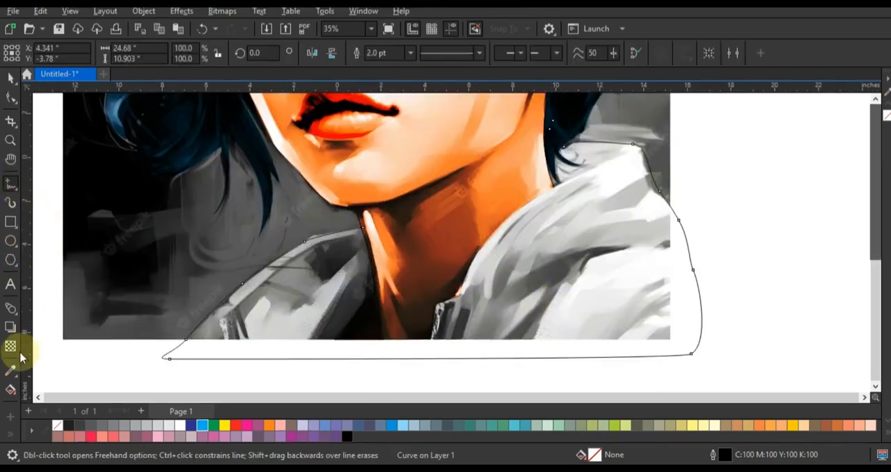
Smart-fill both sides of the jacket with blue, R 51, G 102, B 153, and delete the traced jacket curve
click(11, 389)
click(32, 383)
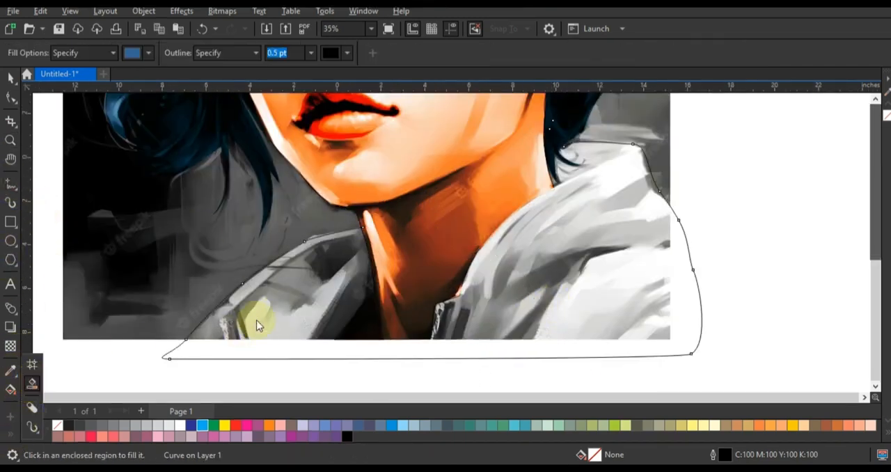
click(297, 298)
click(564, 314)
click(12, 78)
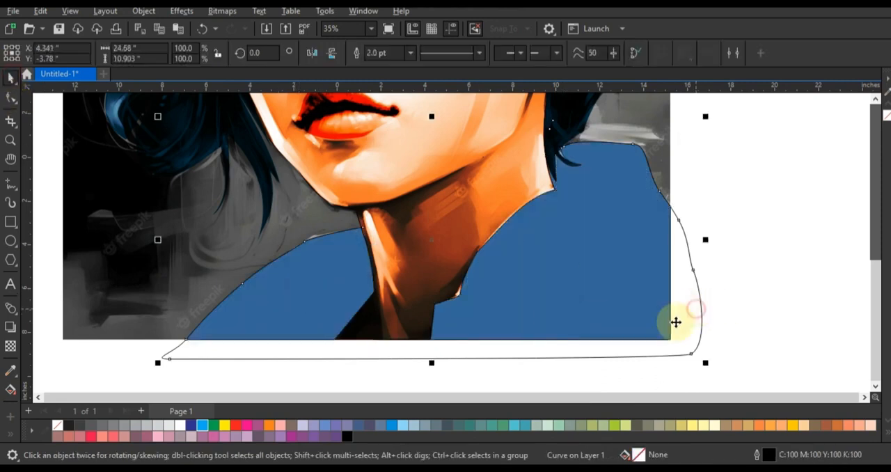
key(Delete)
Set the transparency merge mode of both jacket fill shapes to Overlay
click(334, 308)
shift+click(540, 302)
click(11, 346)
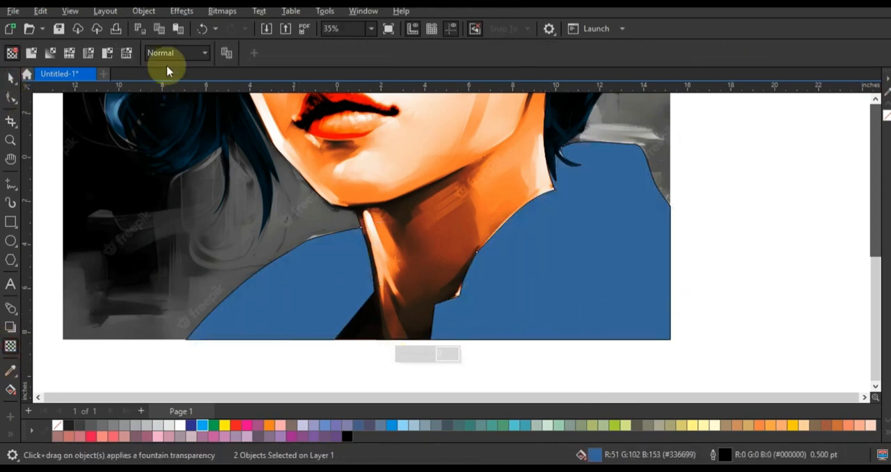
click(177, 53)
click(177, 319)
click(12, 80)
scroll(44, 204, down, 4)
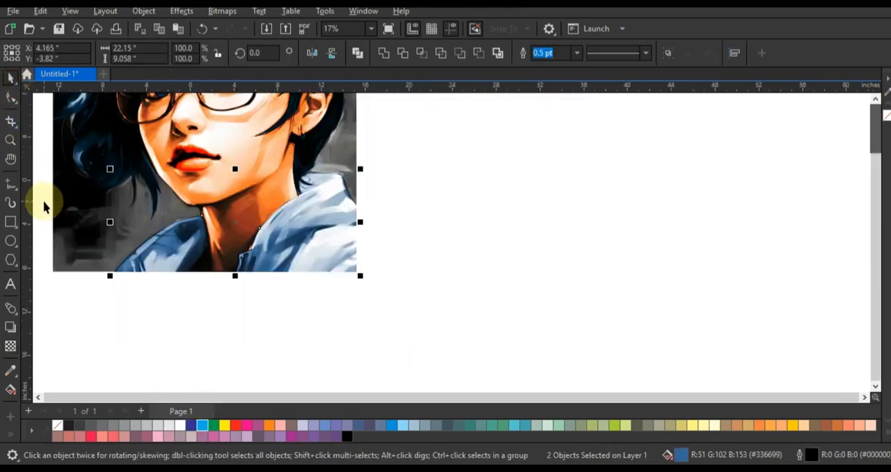
Try a black fill on duplicates of the jacket shapes and recolour all the jacket shapes teal
click(347, 437)
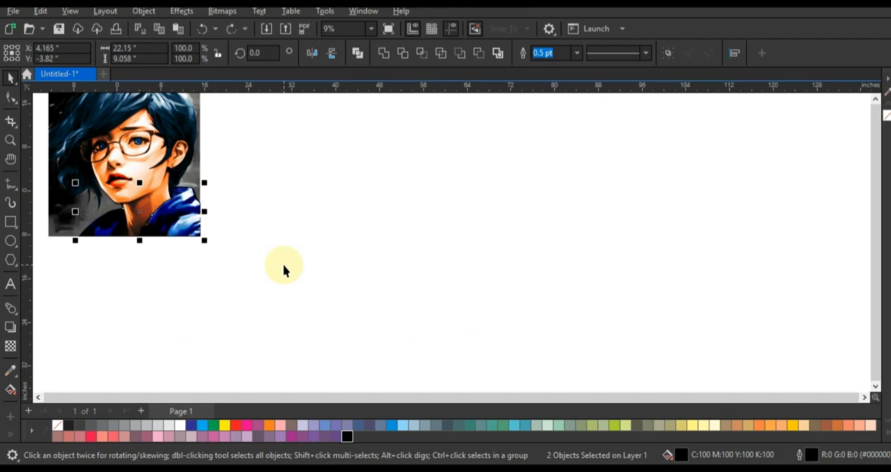
drag(200, 224, 331, 226)
drag(220, 176, 65, 260)
click(470, 425)
click(291, 285)
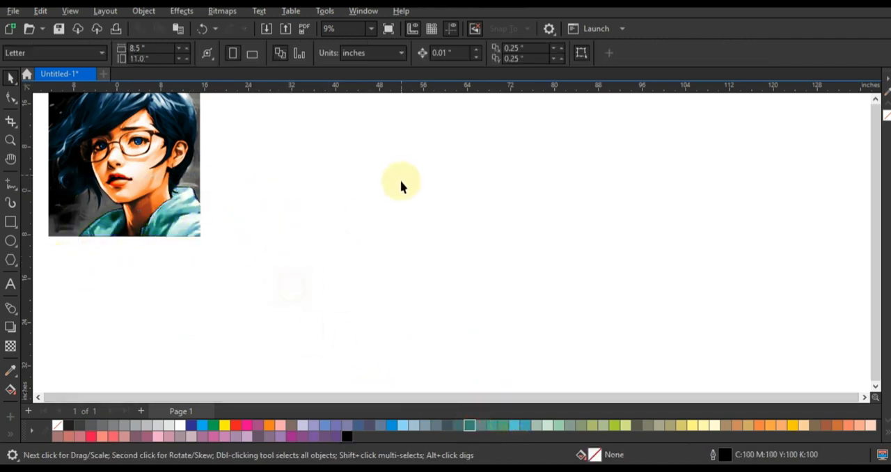
Duplicate the jacket shapes and fill the duplicates with black over the teal
drag(401, 180, 210, 269)
shift+click(186, 227)
key(c)
click(211, 265)
Select all the jacket shapes and remove their outlines
drag(270, 173, 50, 263)
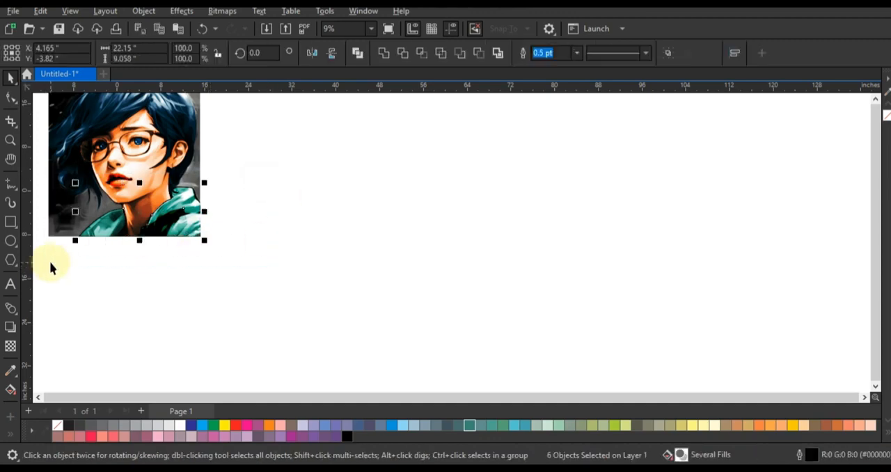
scroll(50, 263, down, 1)
drag(129, 215, 185, 154)
key(F4)
click(650, 238)
scroll(596, 265, down, 1)
drag(636, 261, 471, 346)
right_click(884, 115)
mouse_move(661, 185)
mouse_down()
mouse_move(617, 229)
mouse_move(377, 344)
mouse_up()
key(F4)
click(621, 251)
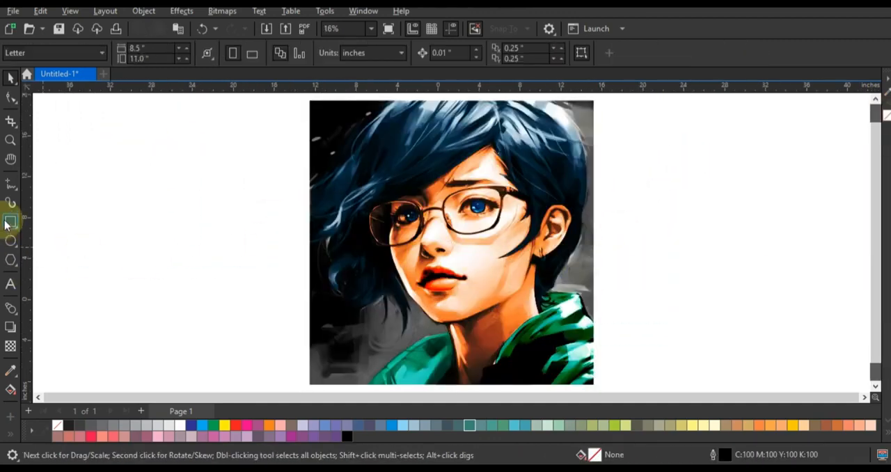
Draw a rectangle about 27.4 in wide and 27.3 in high around the whole portrait
key(F6)
mouse_move(311, 102)
mouse_down()
mouse_move(579, 292)
mouse_move(592, 381)
mouse_up()
click(11, 77)
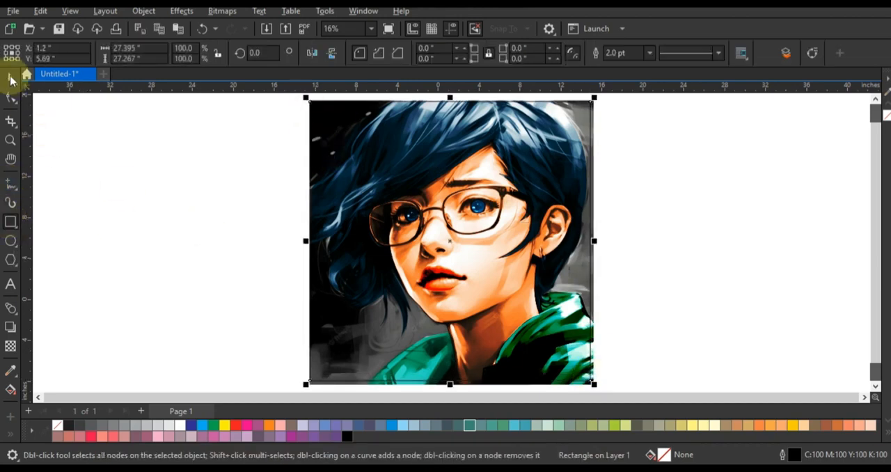
drag(309, 242, 311, 247)
click(236, 268)
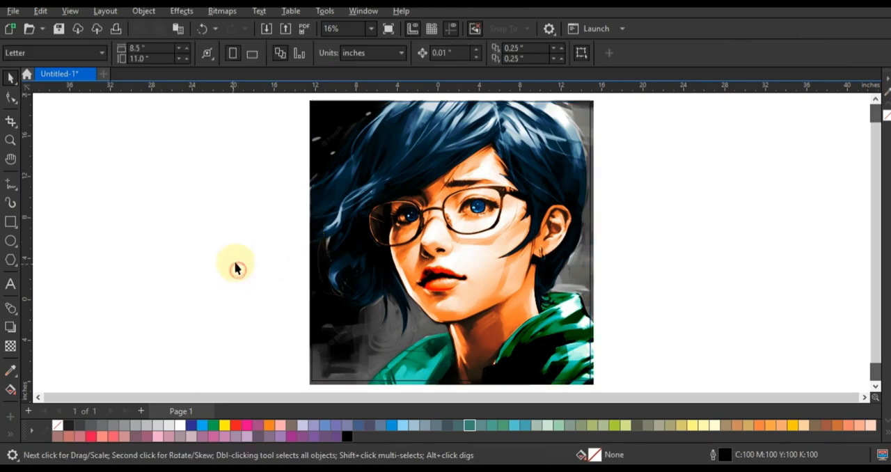
Smart-fill the background areas around the figure with blue and delete the helper rectangle
click(26, 387)
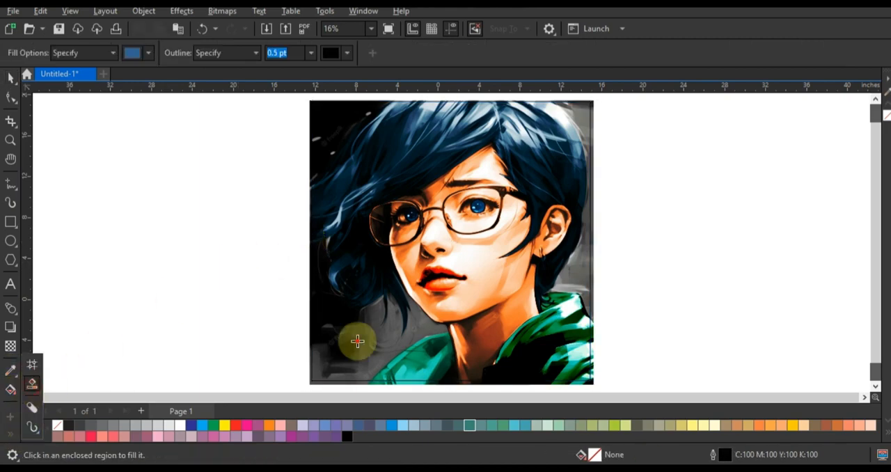
click(357, 340)
click(10, 78)
click(82, 236)
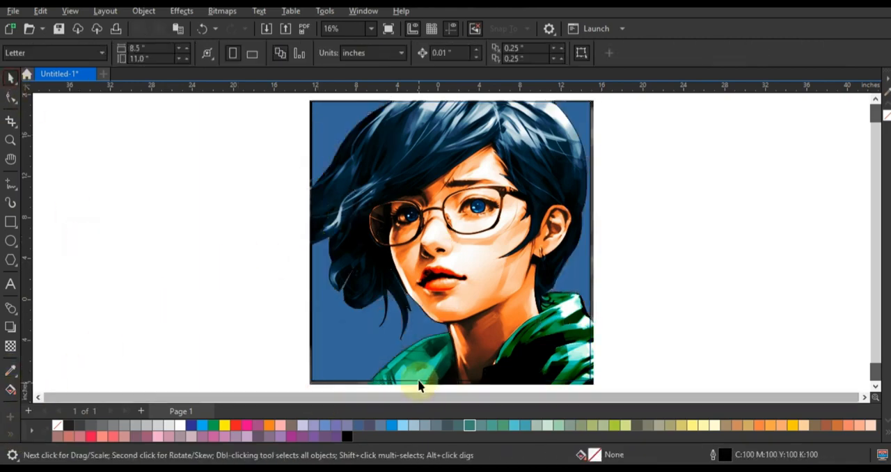
click(418, 381)
key(Delete)
Recolour the three background fill shapes blue, C 100, M 20, Y 0, K 0
click(349, 347)
shift+click(333, 157)
shift+click(581, 280)
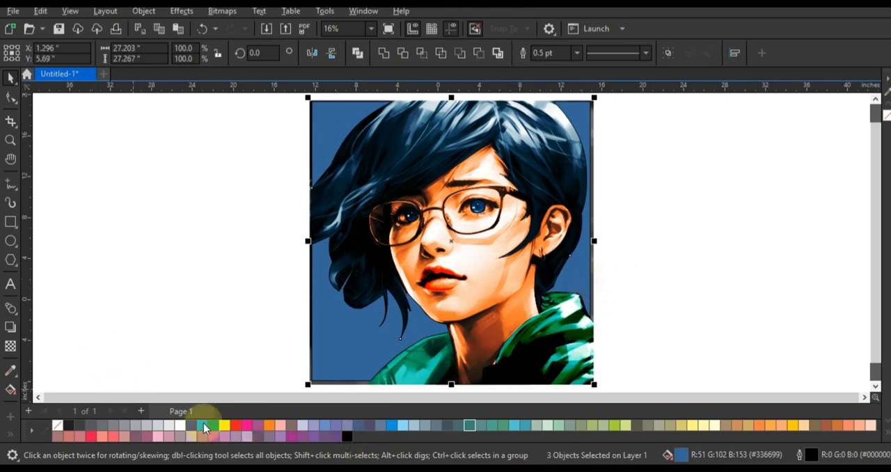
click(392, 424)
Apply an elliptical fountain fill from golden yellow at its centre to blue across the background shapes, centring it near the chin
key(g)
drag(360, 335, 440, 203)
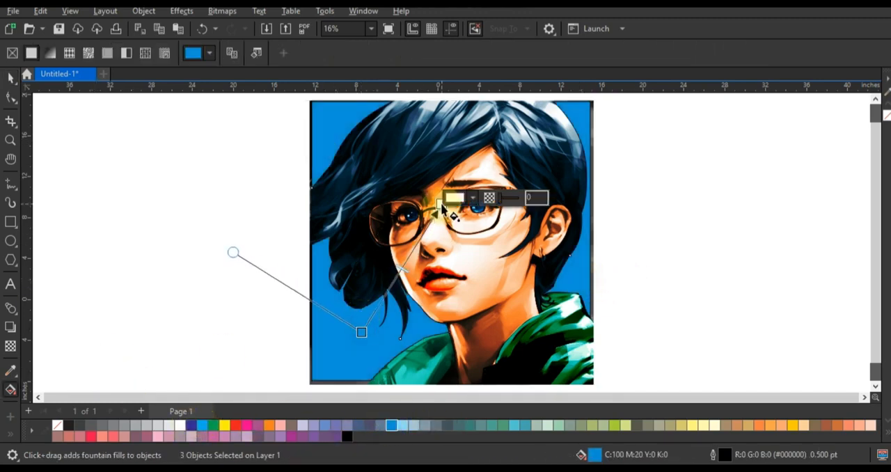
drag(788, 430, 510, 332)
click(252, 53)
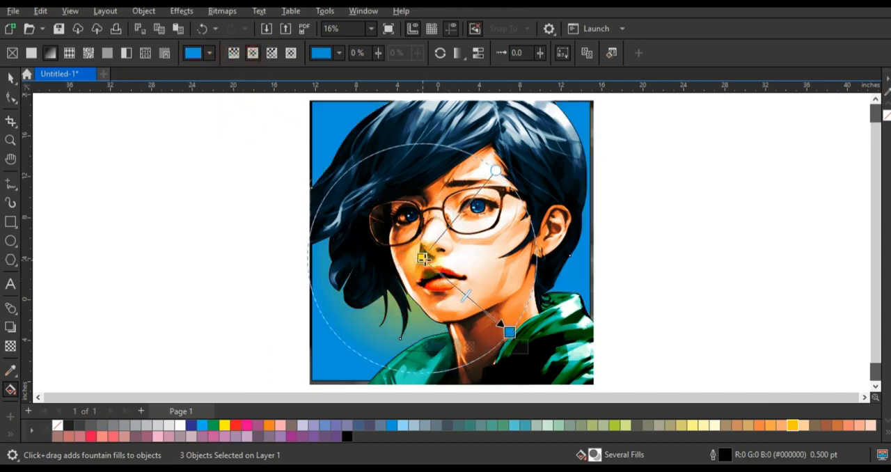
drag(401, 268, 396, 291)
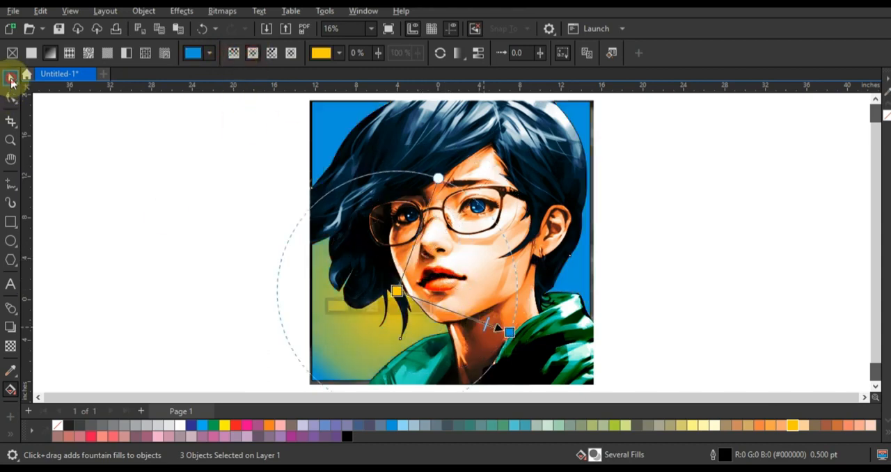
Set the background shapes' transparency merge mode to Overlay and remove their outlines
click(11, 77)
click(11, 344)
click(177, 52)
click(167, 318)
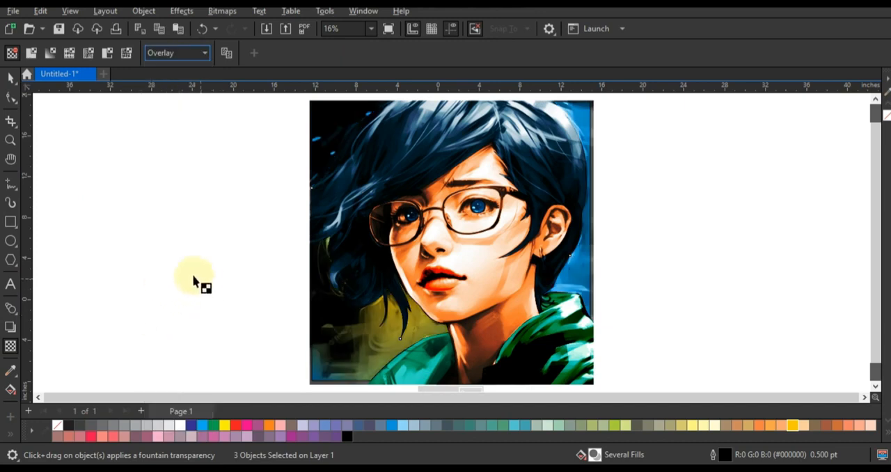
key(space)
Change the centre colour of the background fountain fill to red
key(g)
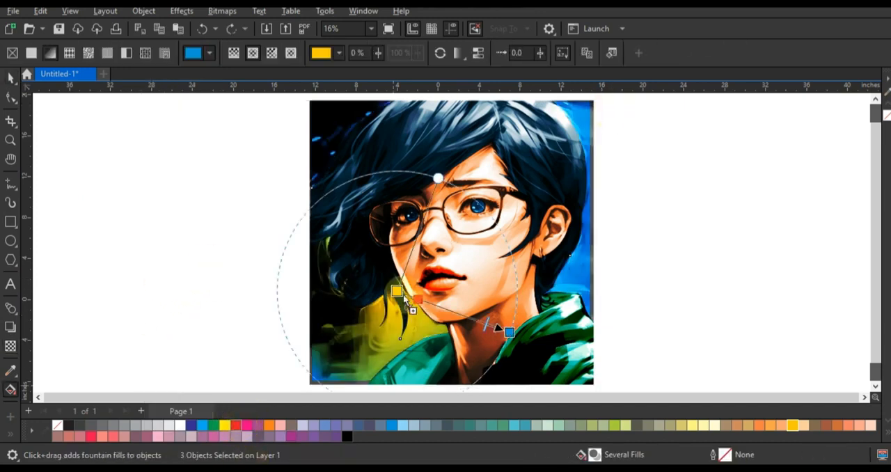
drag(403, 294, 397, 291)
click(12, 80)
click(158, 192)
Select all objects of the colourised portrait and make a reduced copy about 6.74 inches square
scroll(391, 219, down, 1)
drag(322, 145, 514, 318)
key(F4)
right_click(11, 341)
click(67, 334)
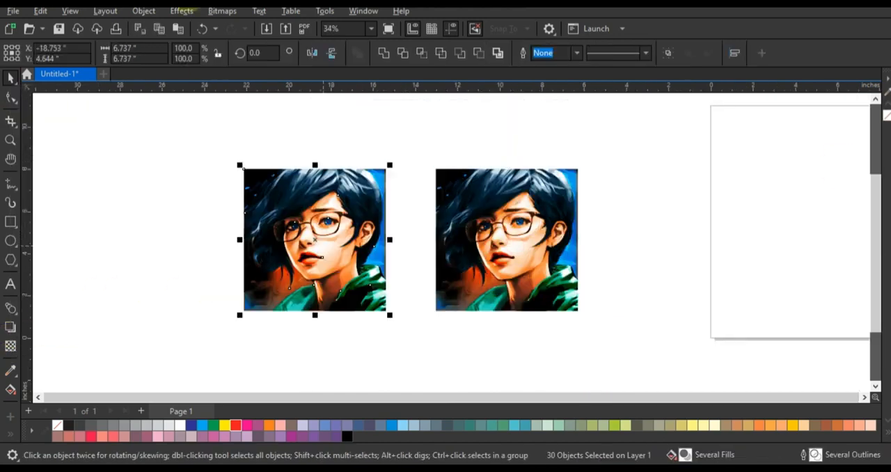
key(shift+F2)
Convert the selected reduced portrait objects to a single RGB bitmap at 300 dpi
click(222, 11)
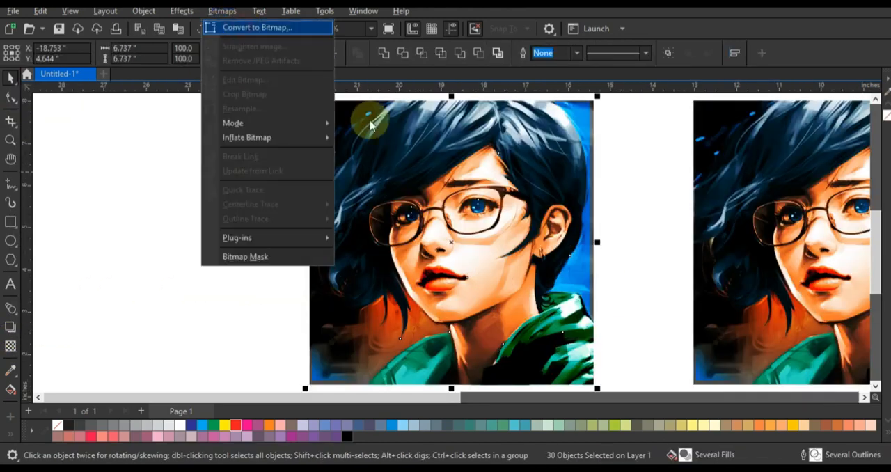
click(269, 29)
click(465, 195)
click(443, 247)
click(465, 306)
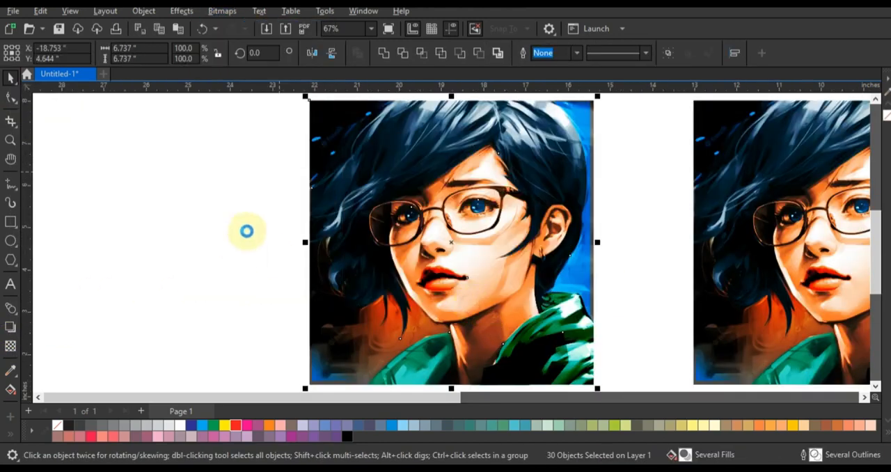
Adjust the portrait bitmap to brightness -4 and contrast 34, leaving intensity at 0
click(182, 11)
mouse_move(196, 42)
click(315, 144)
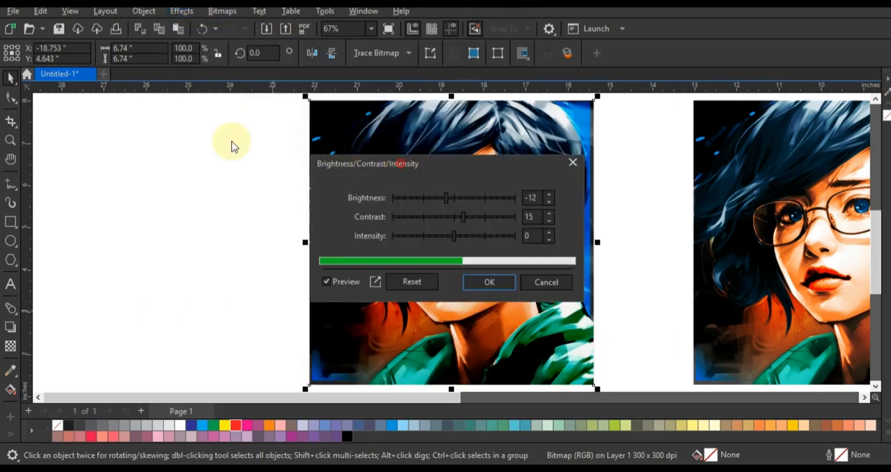
mouse_move(179, 149)
mouse_down()
mouse_move(167, 154)
mouse_move(209, 174)
mouse_move(178, 155)
mouse_up()
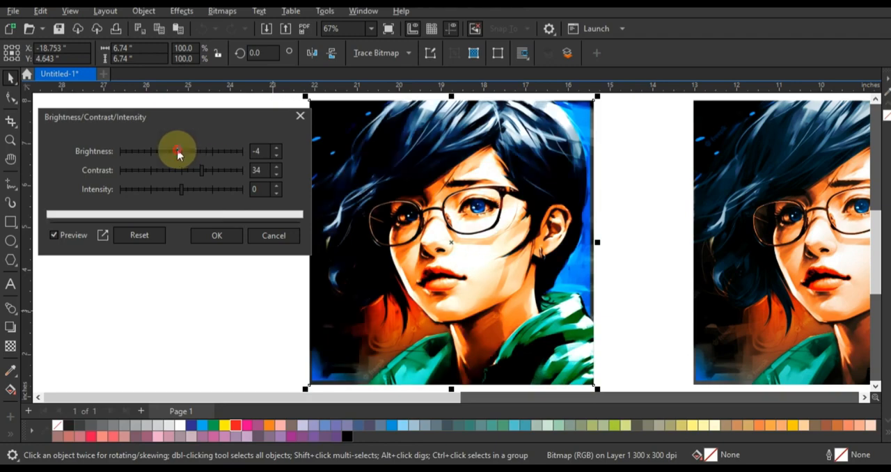
click(217, 235)
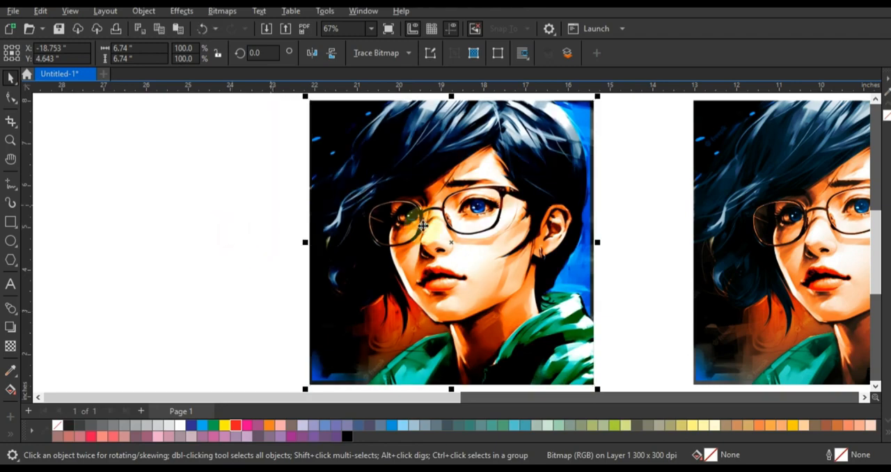
Adjust the bitmap's colour balance to Cyan–Red -10 and shift Yellow–Blue slightly towards blue
click(182, 12)
mouse_move(209, 41)
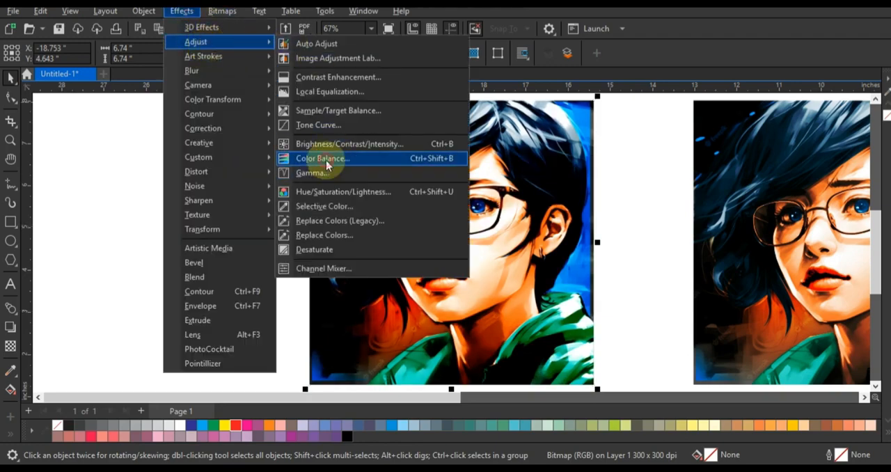
click(326, 164)
drag(425, 123, 169, 117)
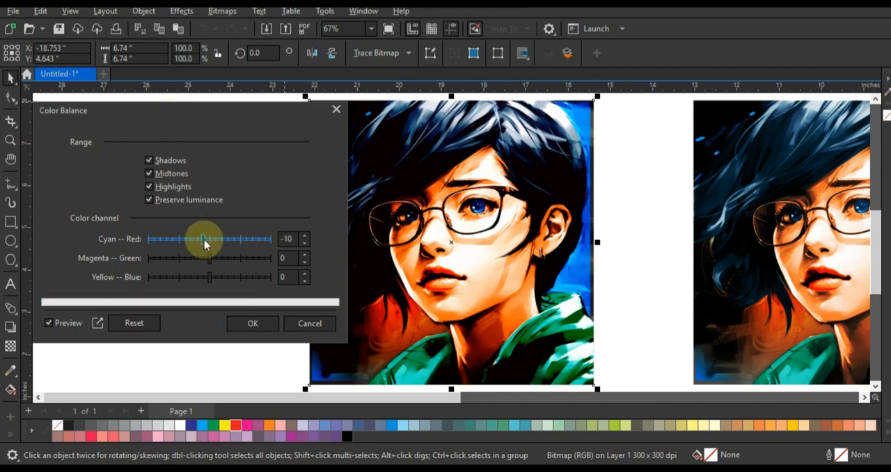
click(218, 278)
click(247, 323)
click(252, 245)
Enlarge the adjusted colour bitmap next to the black-and-white portrait and move the layered version farther away
scroll(251, 242, down, 1)
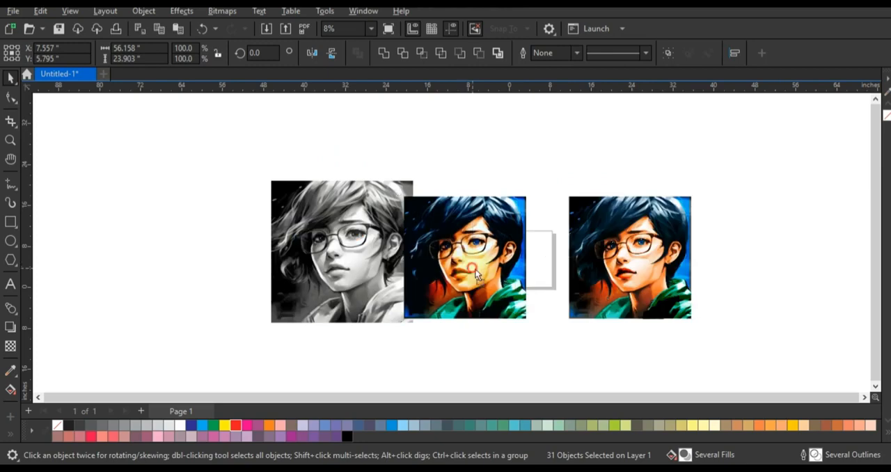
drag(466, 267, 468, 270)
drag(698, 194, 751, 173)
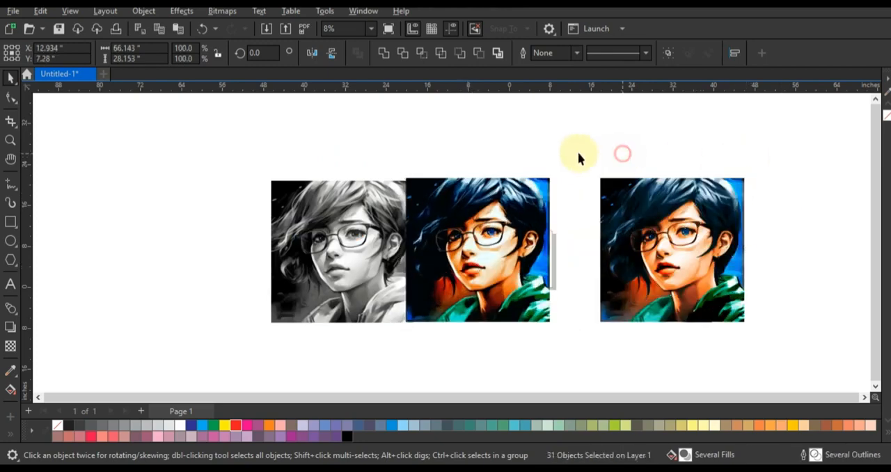
drag(577, 151, 779, 353)
drag(643, 269, 718, 269)
drag(598, 162, 240, 287)
key(shift+F2)
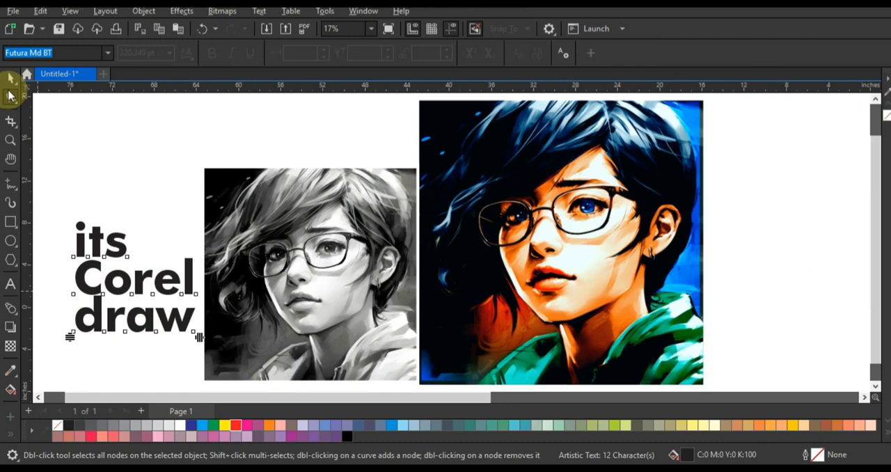
Add the text "its Corel draw" in Futura Md BT on three lines beside the grayscale portrait and change it to uppercase
click(9, 78)
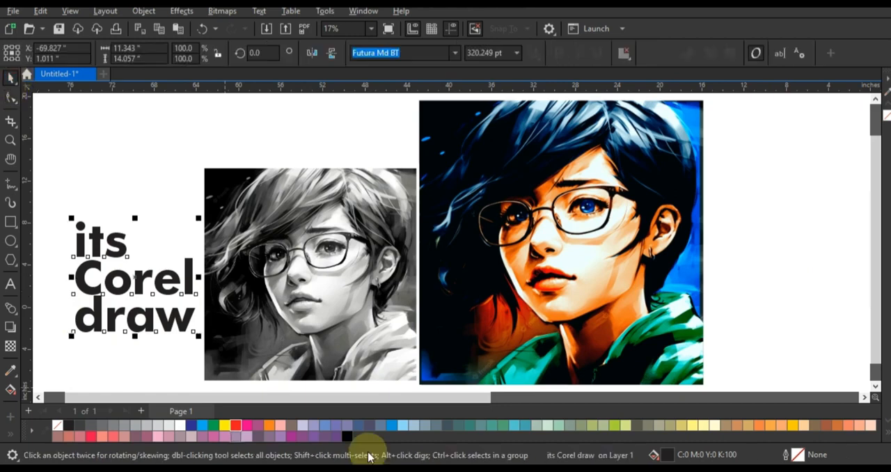
drag(105, 325, 93, 348)
click(259, 12)
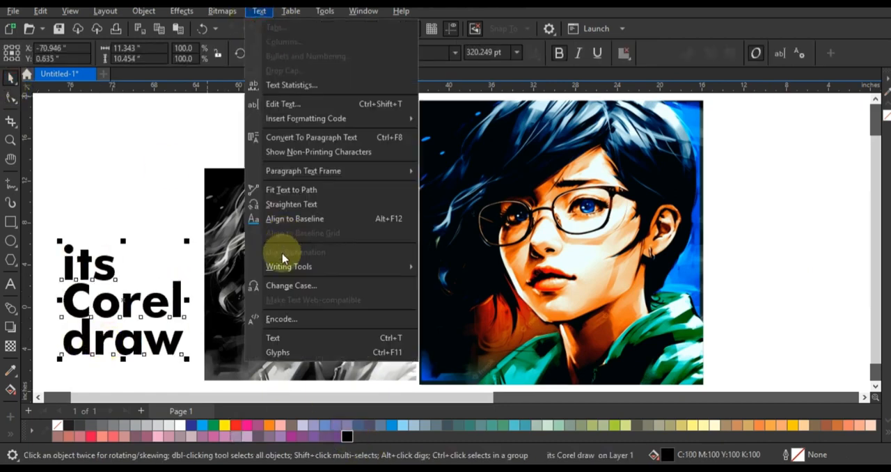
click(288, 285)
click(384, 224)
click(418, 273)
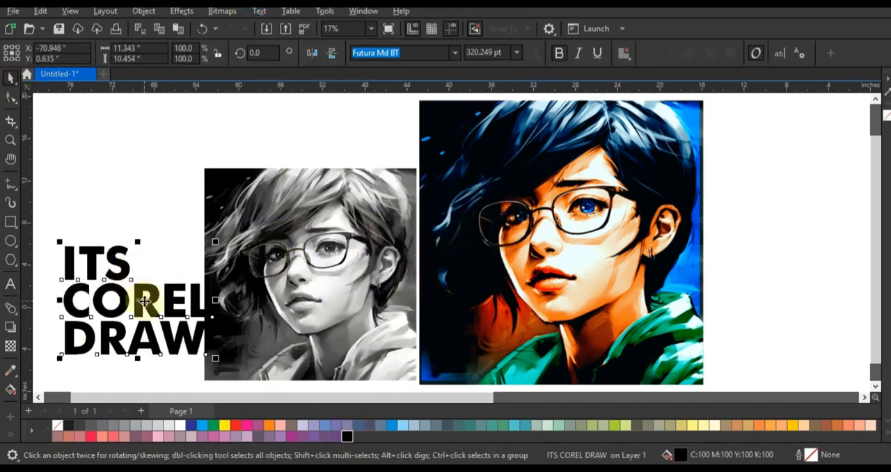
Reposition the three-line text and shift it together with the grayscale portrait towards the colour portrait
drag(124, 310, 128, 326)
shift+click(397, 311)
shift+click(451, 320)
drag(455, 319, 525, 319)
Enlarge the colour portrait to about 29.16 inches square
click(313, 154)
click(620, 149)
drag(777, 96, 790, 92)
scroll(865, 354, down, 2)
Shrink the grayscale portrait to about 15.66 inches square, placed between the text and the colour portrait's lower part
click(378, 255)
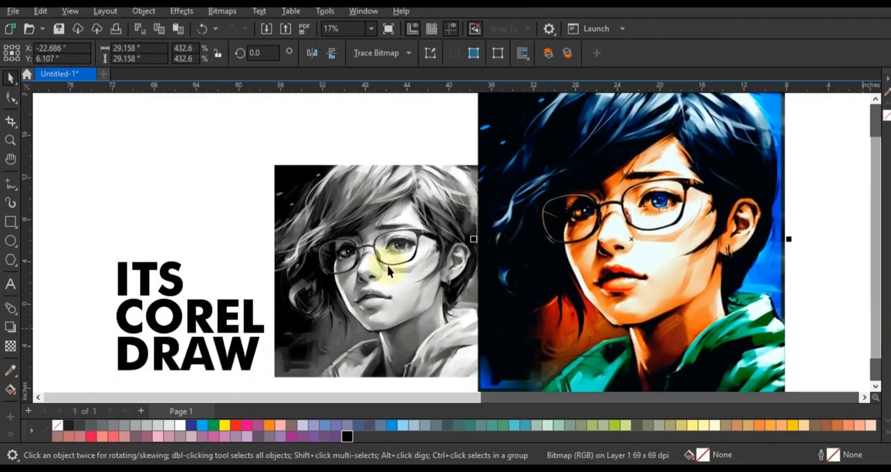
drag(490, 164, 426, 234)
drag(334, 251, 299, 220)
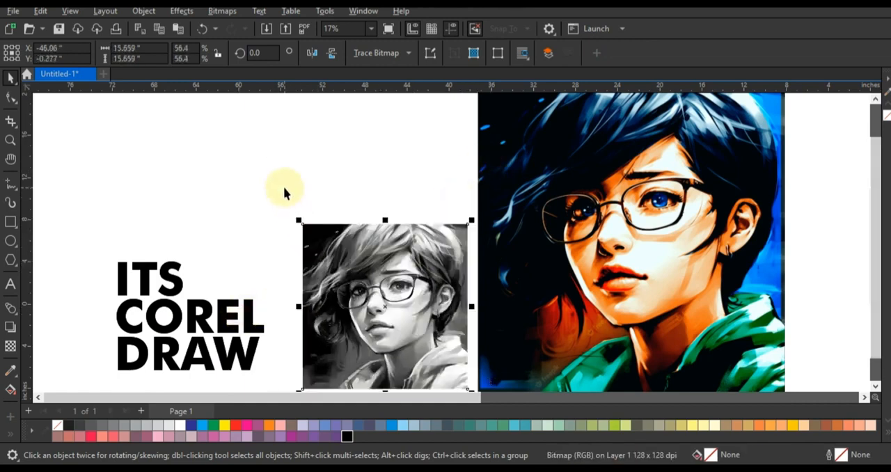
click(284, 193)
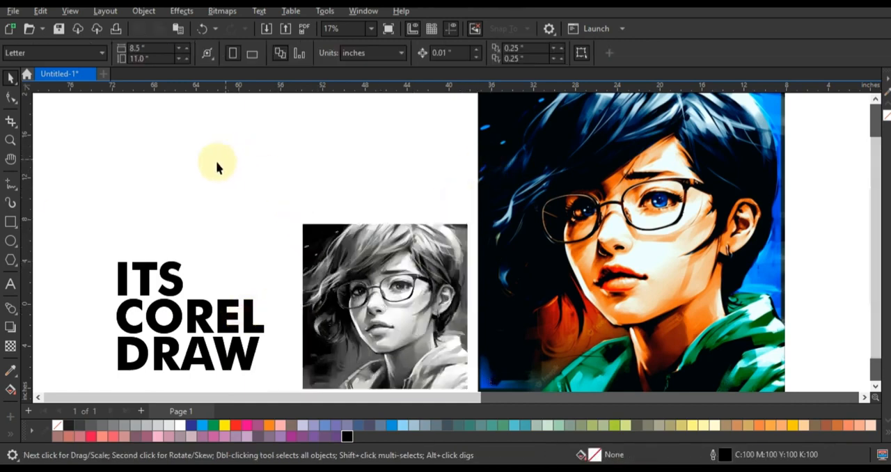
Draw an Artistic Media brush arrow from above the text towards the colour portrait and fill it with C, M, Y and K 100
click(394, 172)
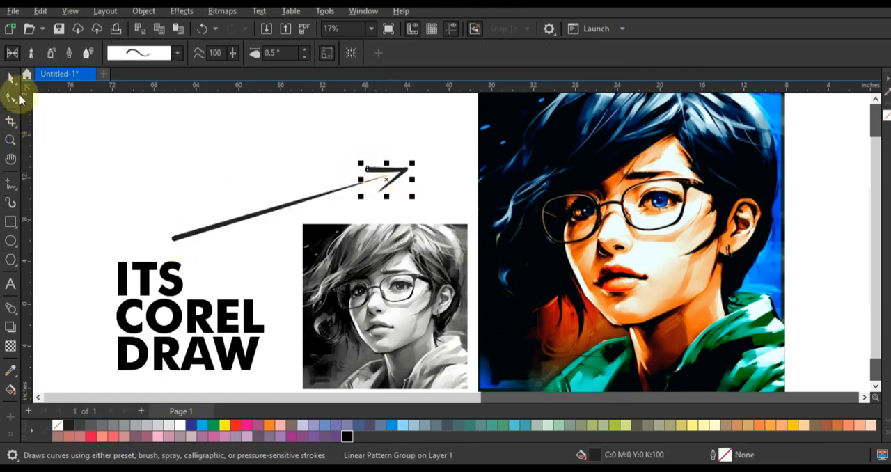
click(9, 78)
drag(153, 141, 431, 273)
click(346, 435)
click(69, 182)
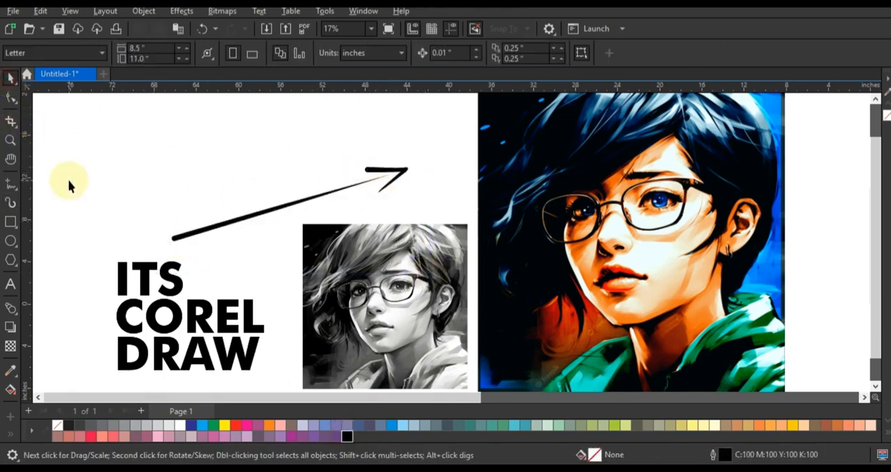